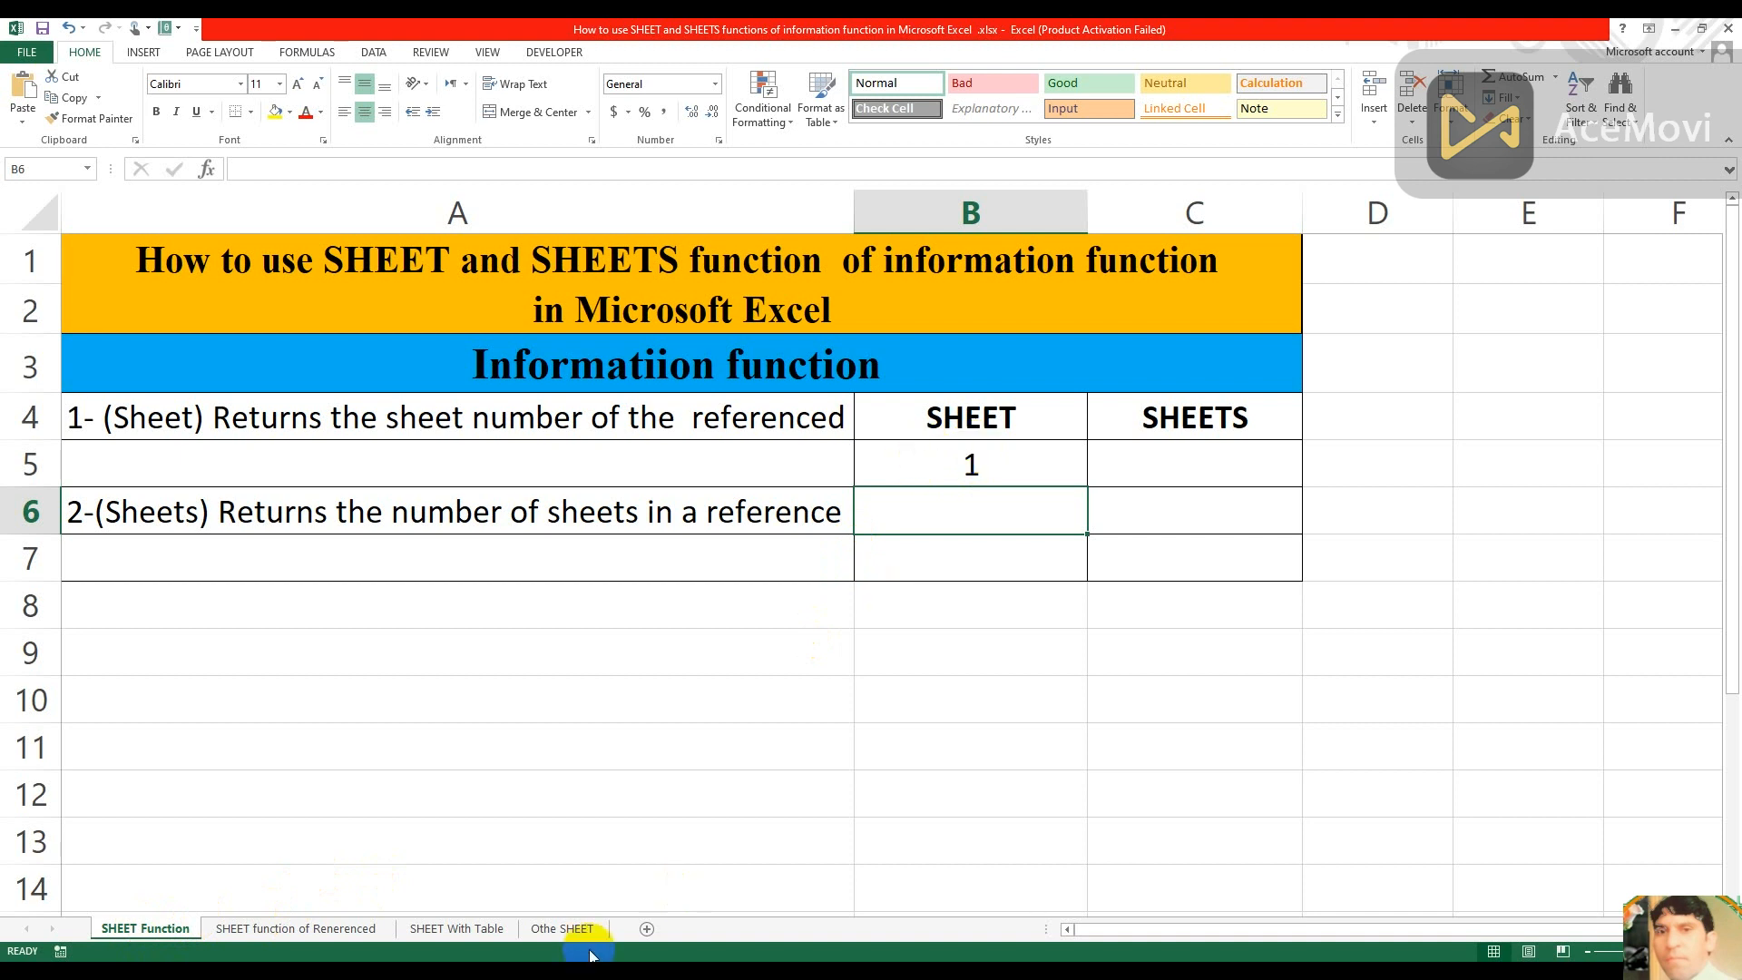
- Enter a SHEET formula in cell B6 that references cell F22 on the SHEET With Table worksheet
type("=sheer")
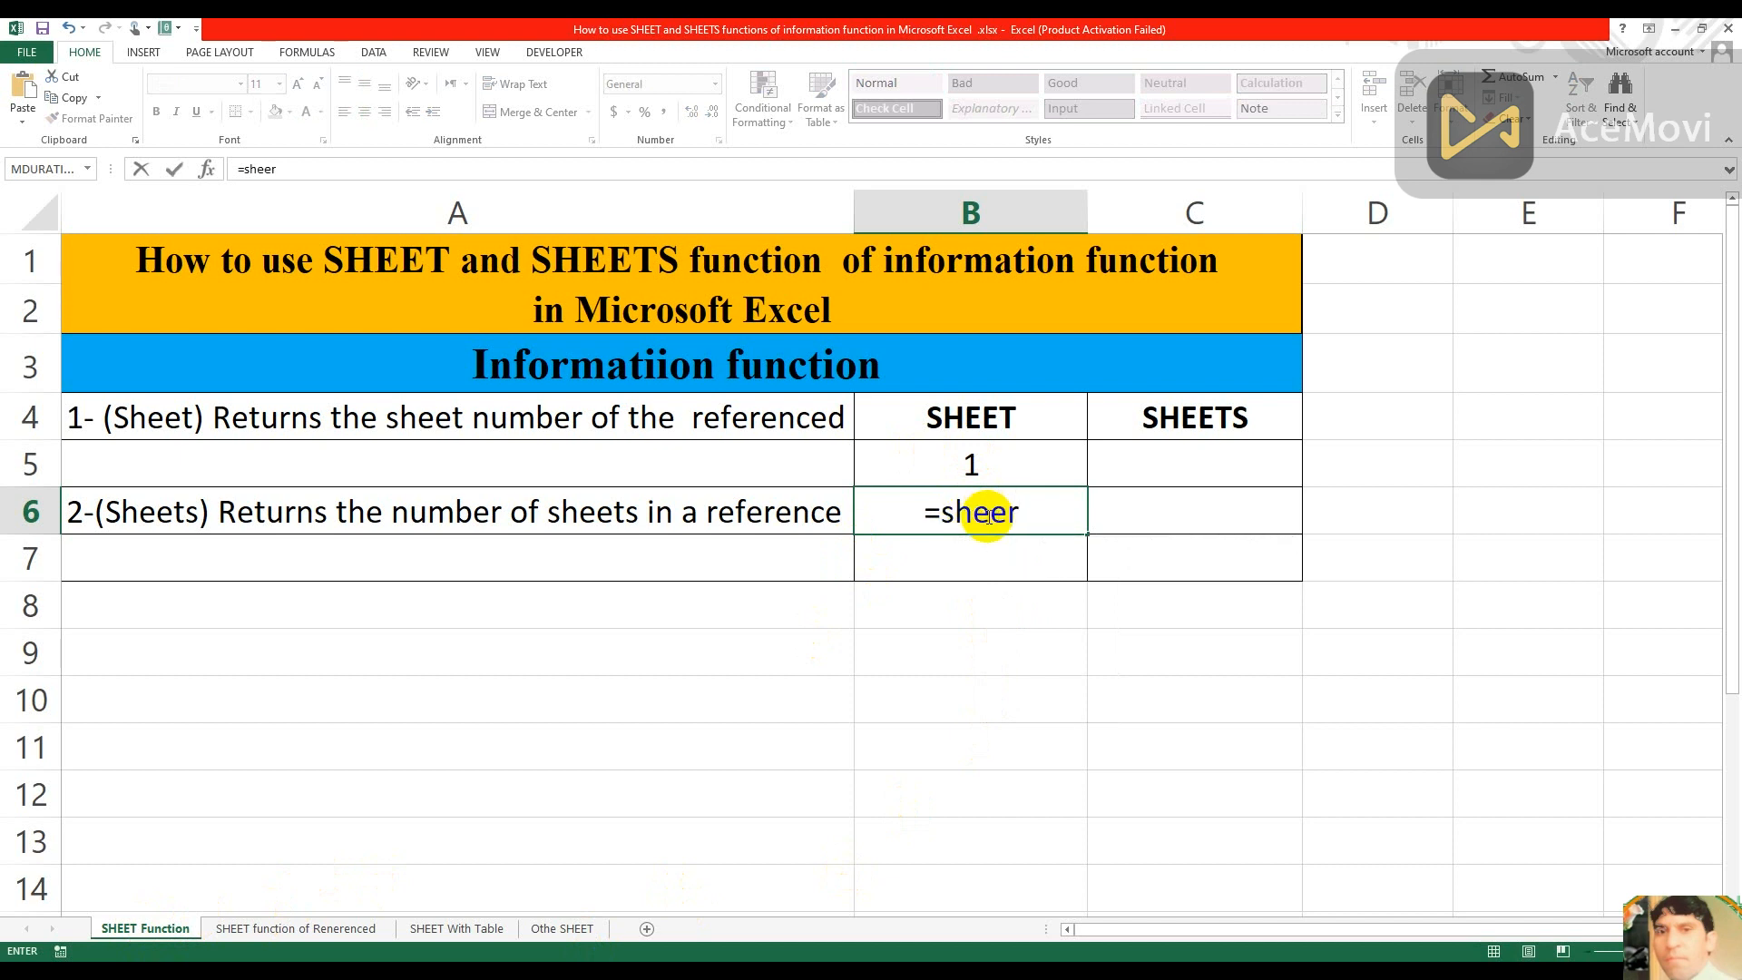
key("BackSpace")
type("t")
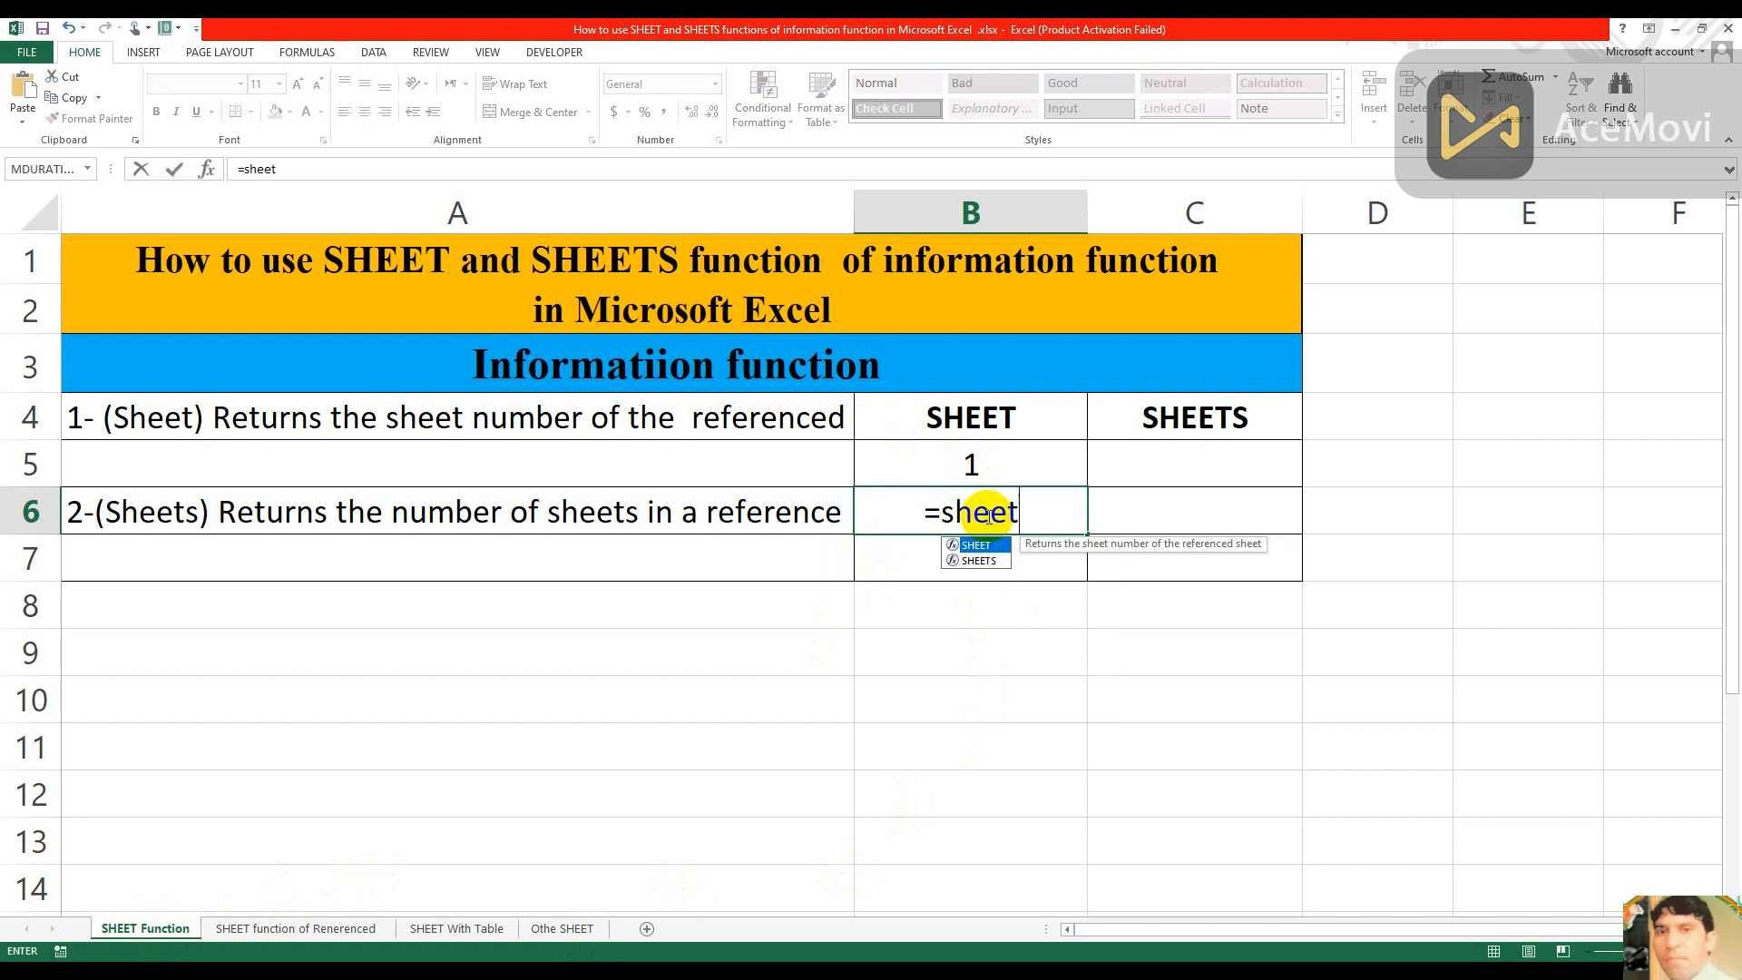
type("(")
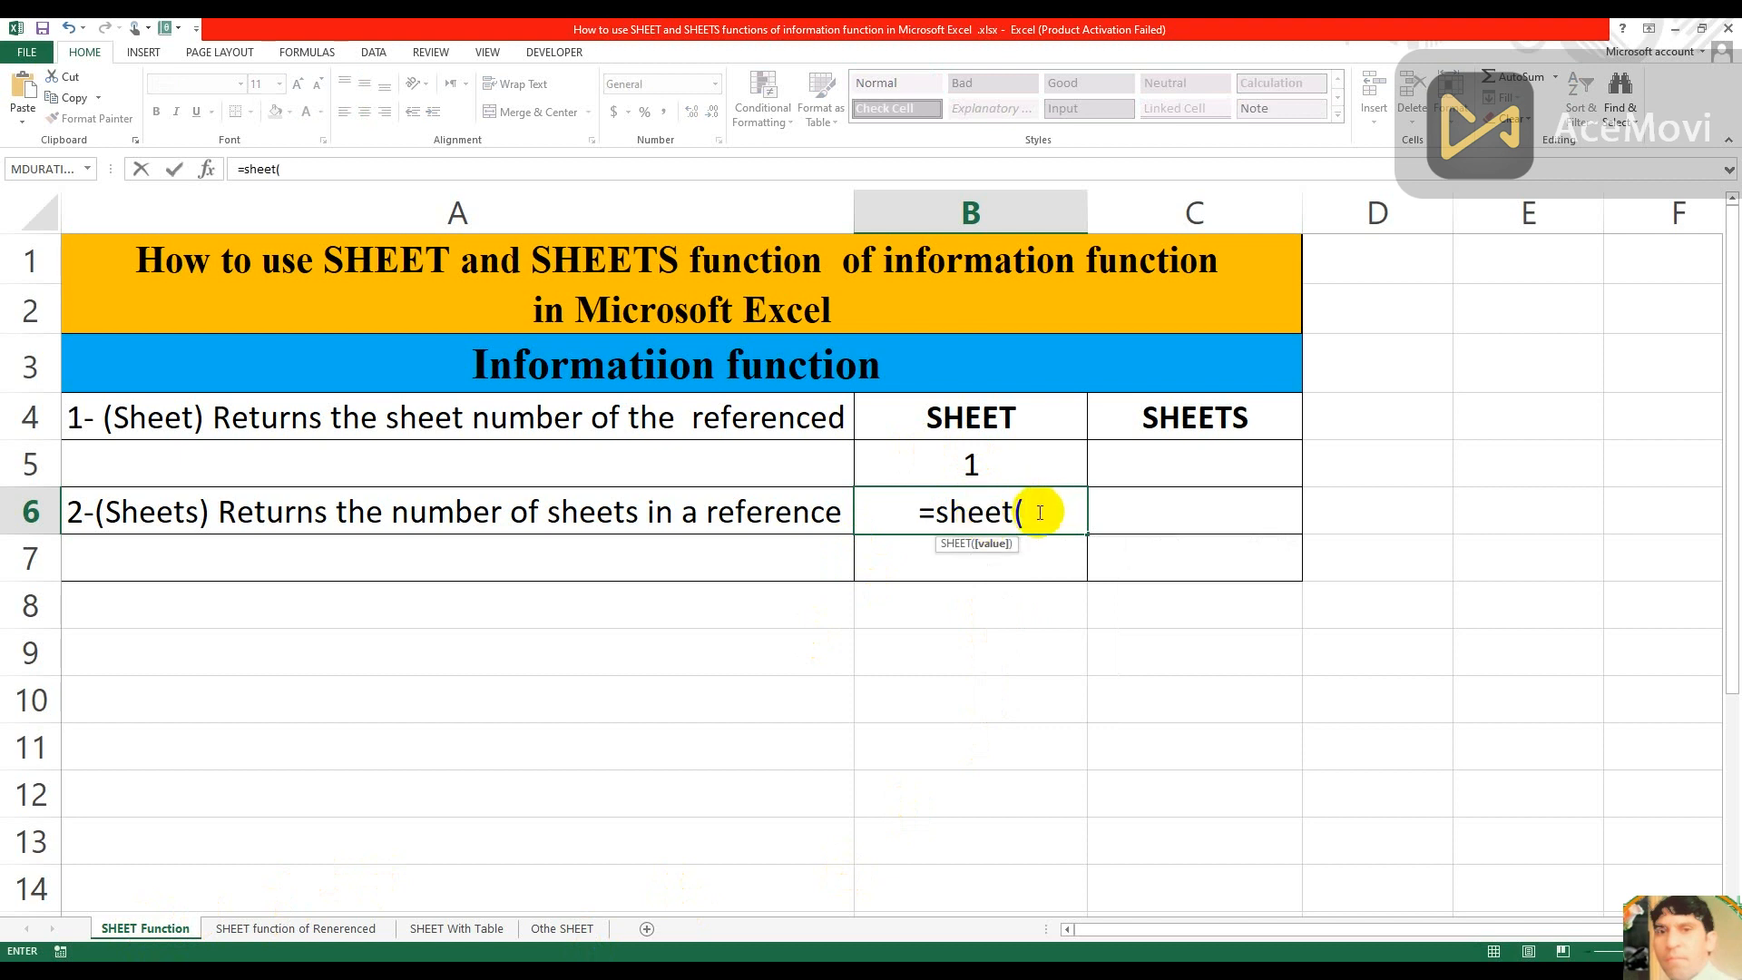
left_click(466, 931)
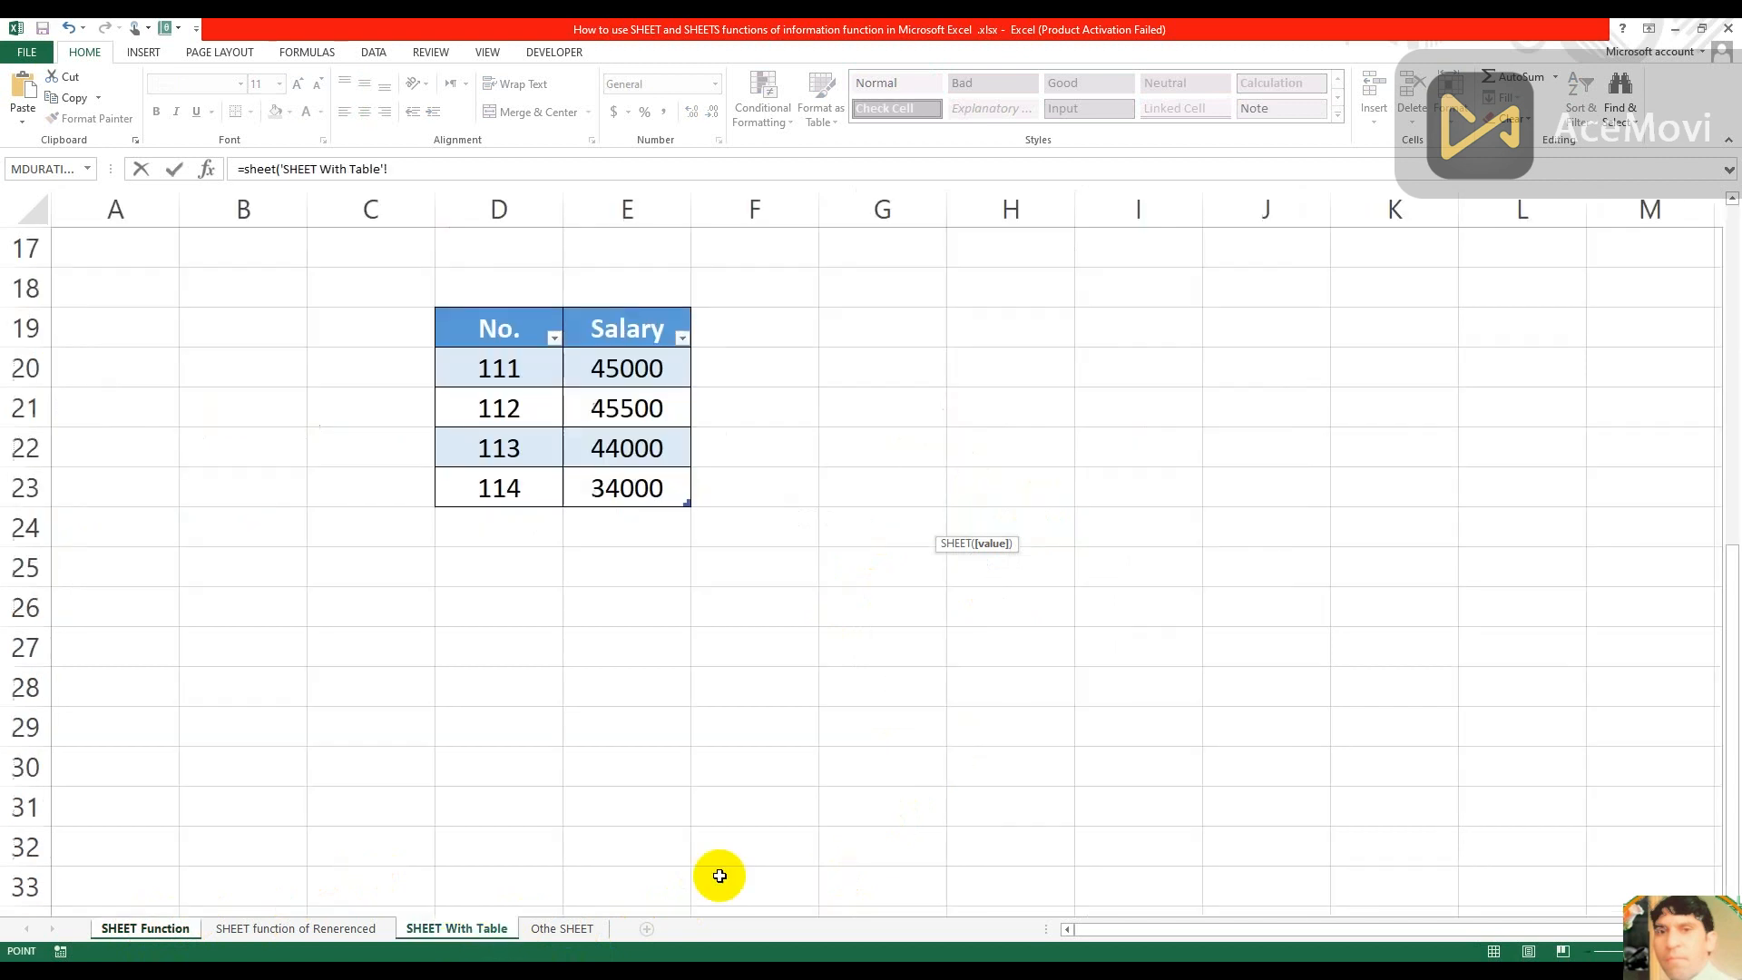
left_click(799, 439)
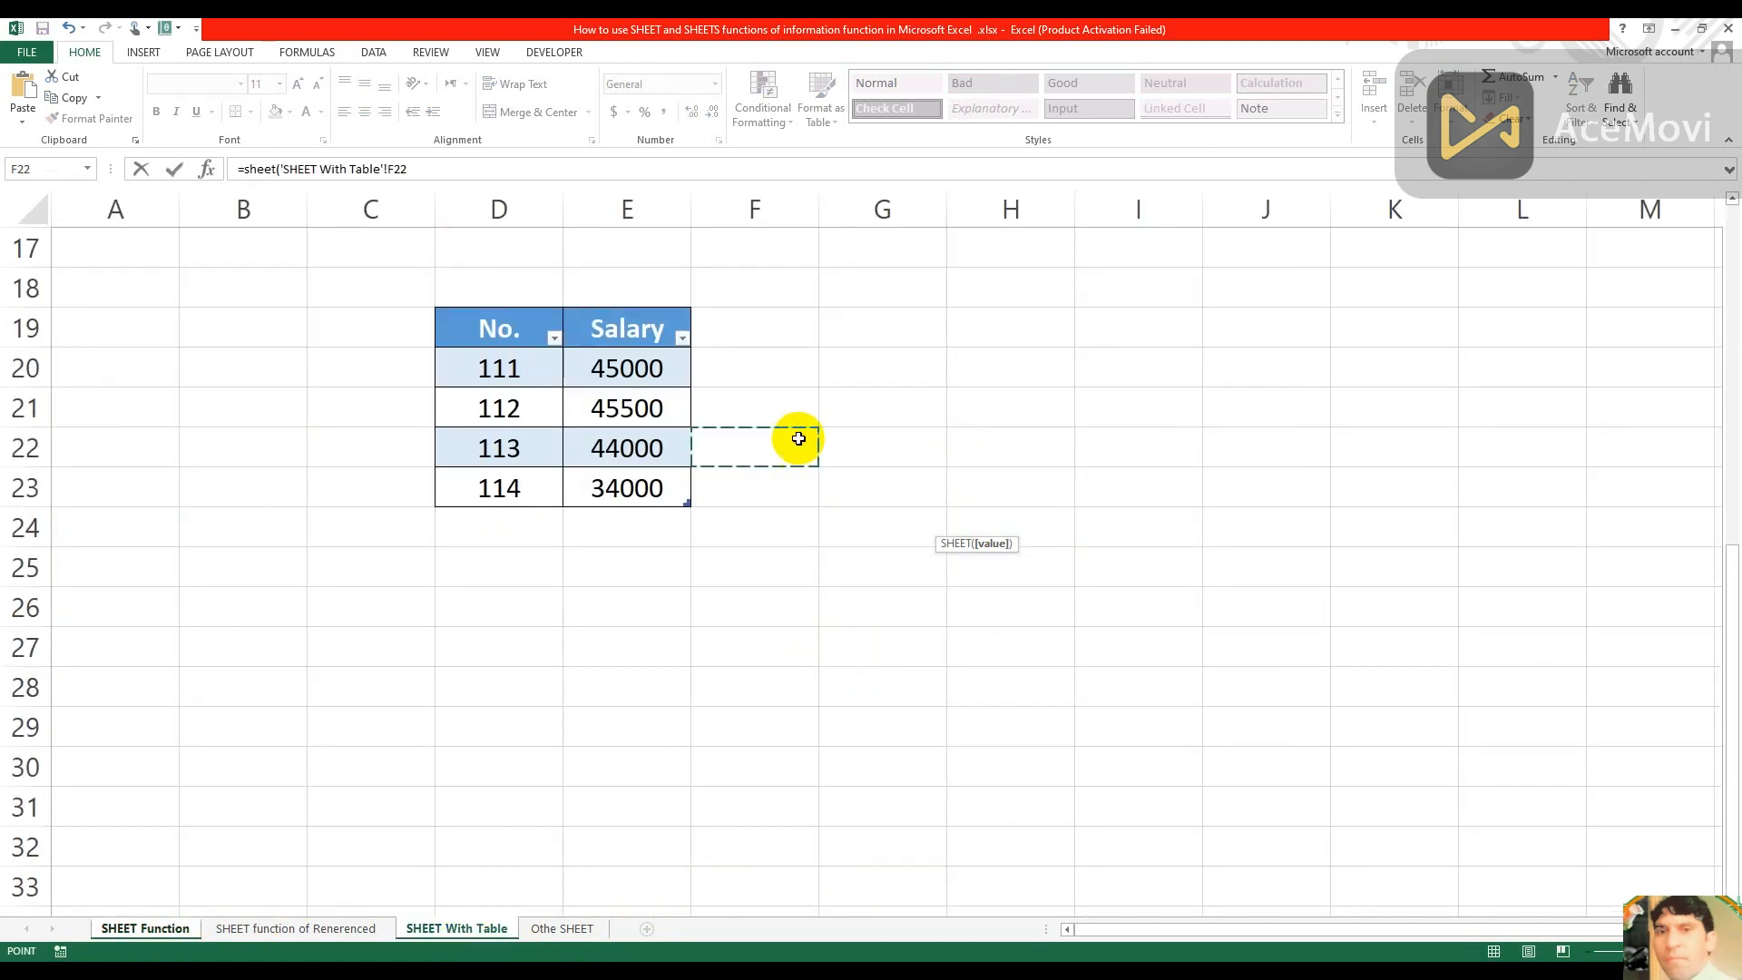
type(")")
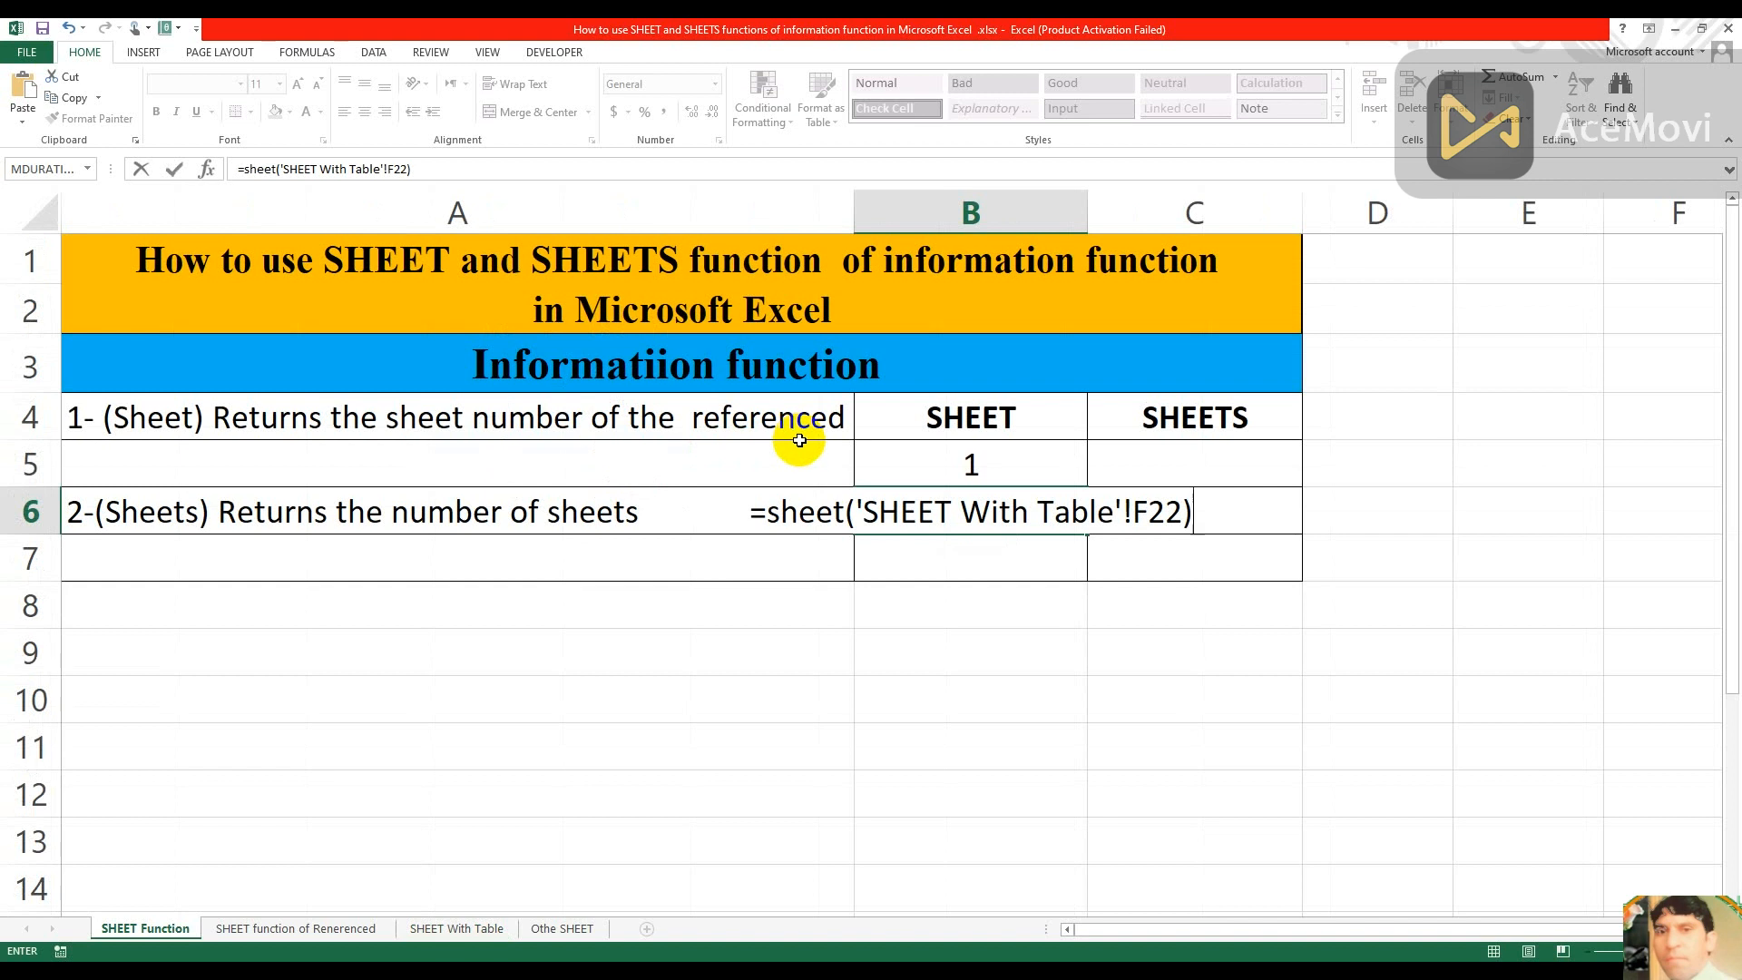
key("Return")
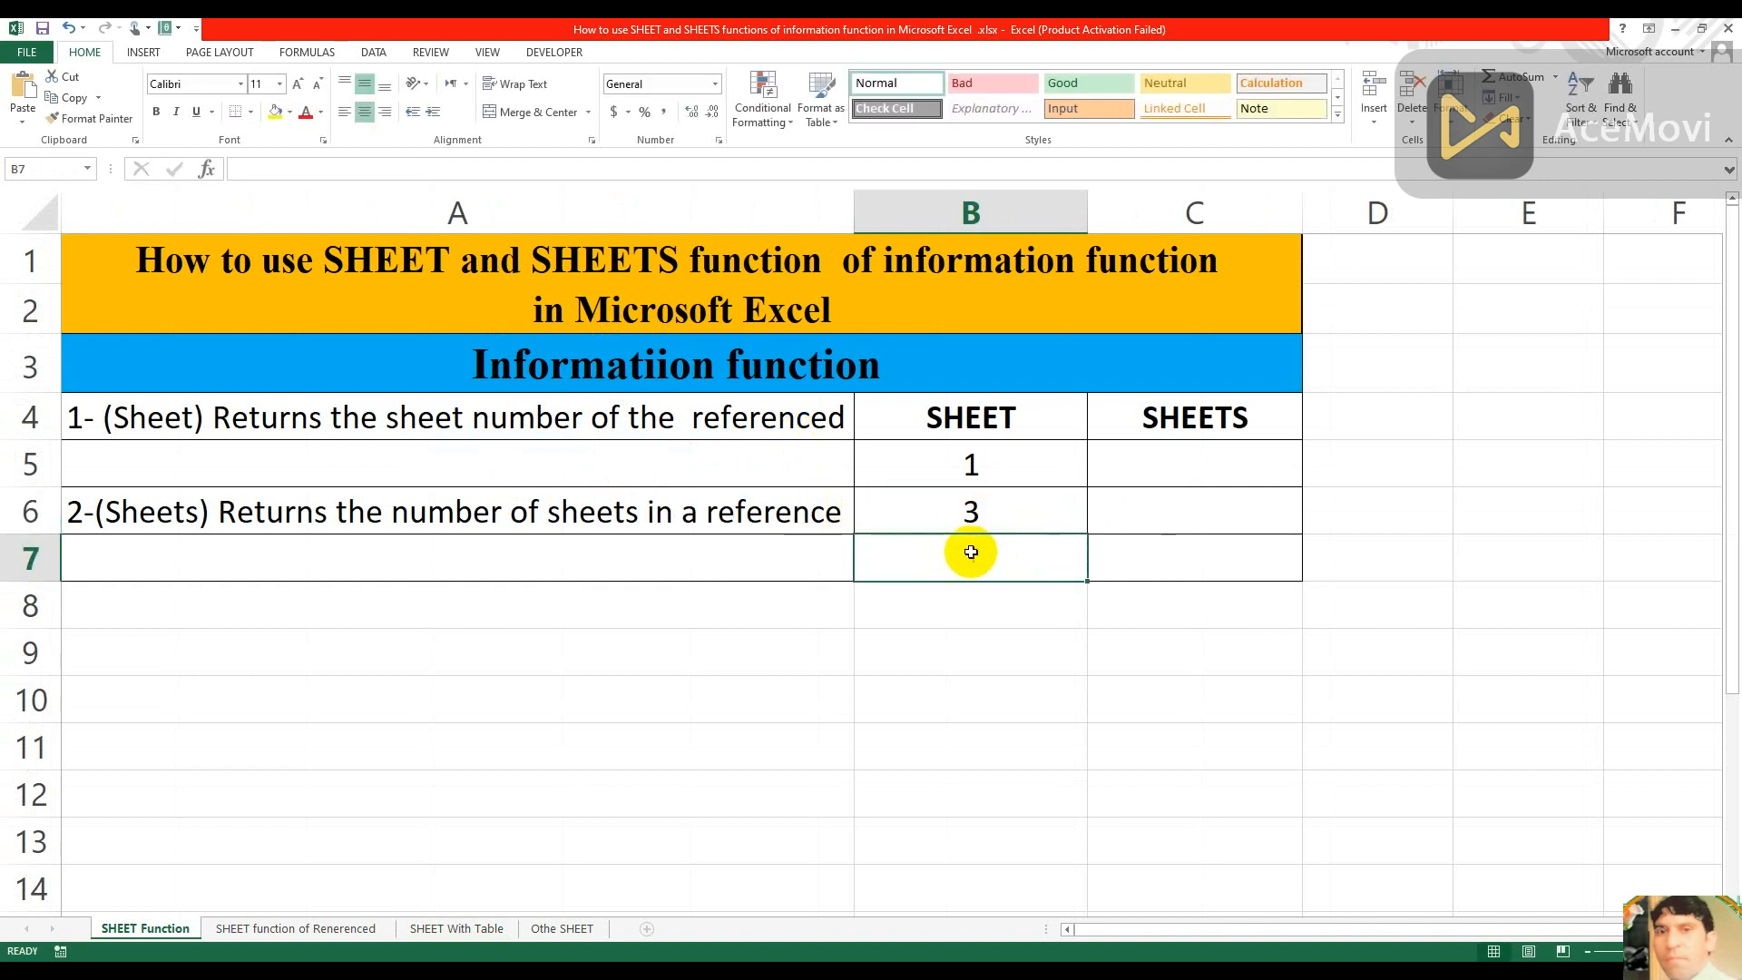
- Check the position of the SHEET With Table worksheet among the workbook's sheets, comparing it with SHEET function of Renerenced
left_click(436, 930)
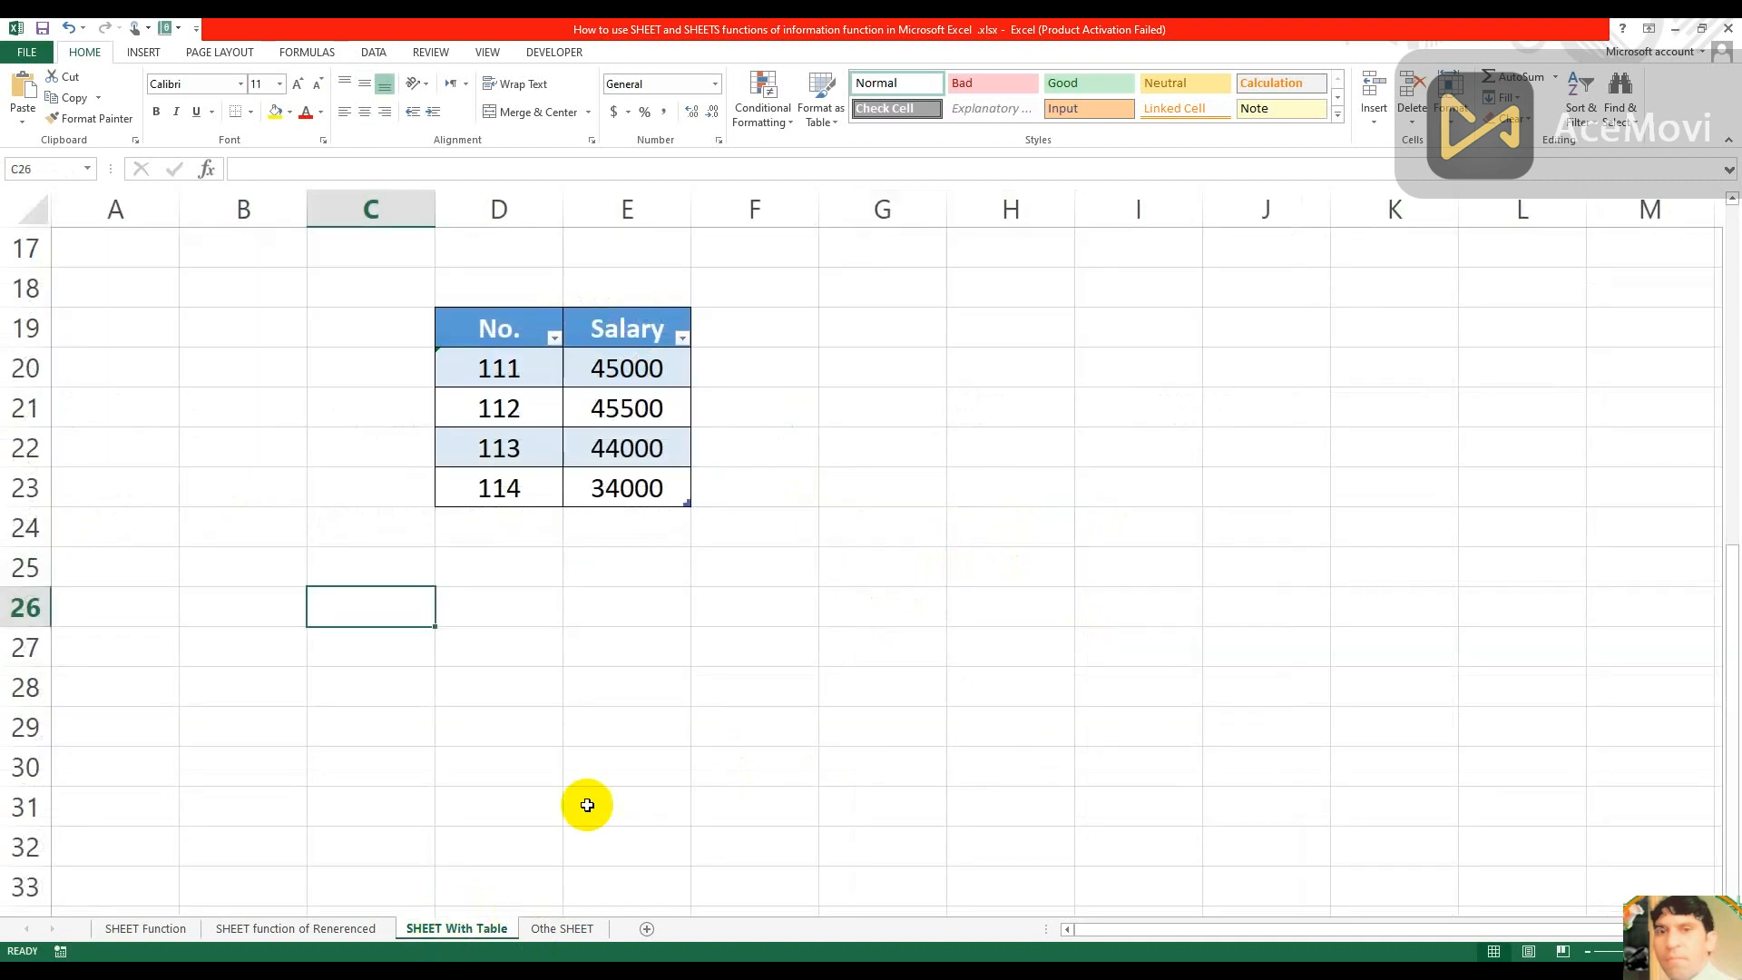
left_click(330, 929)
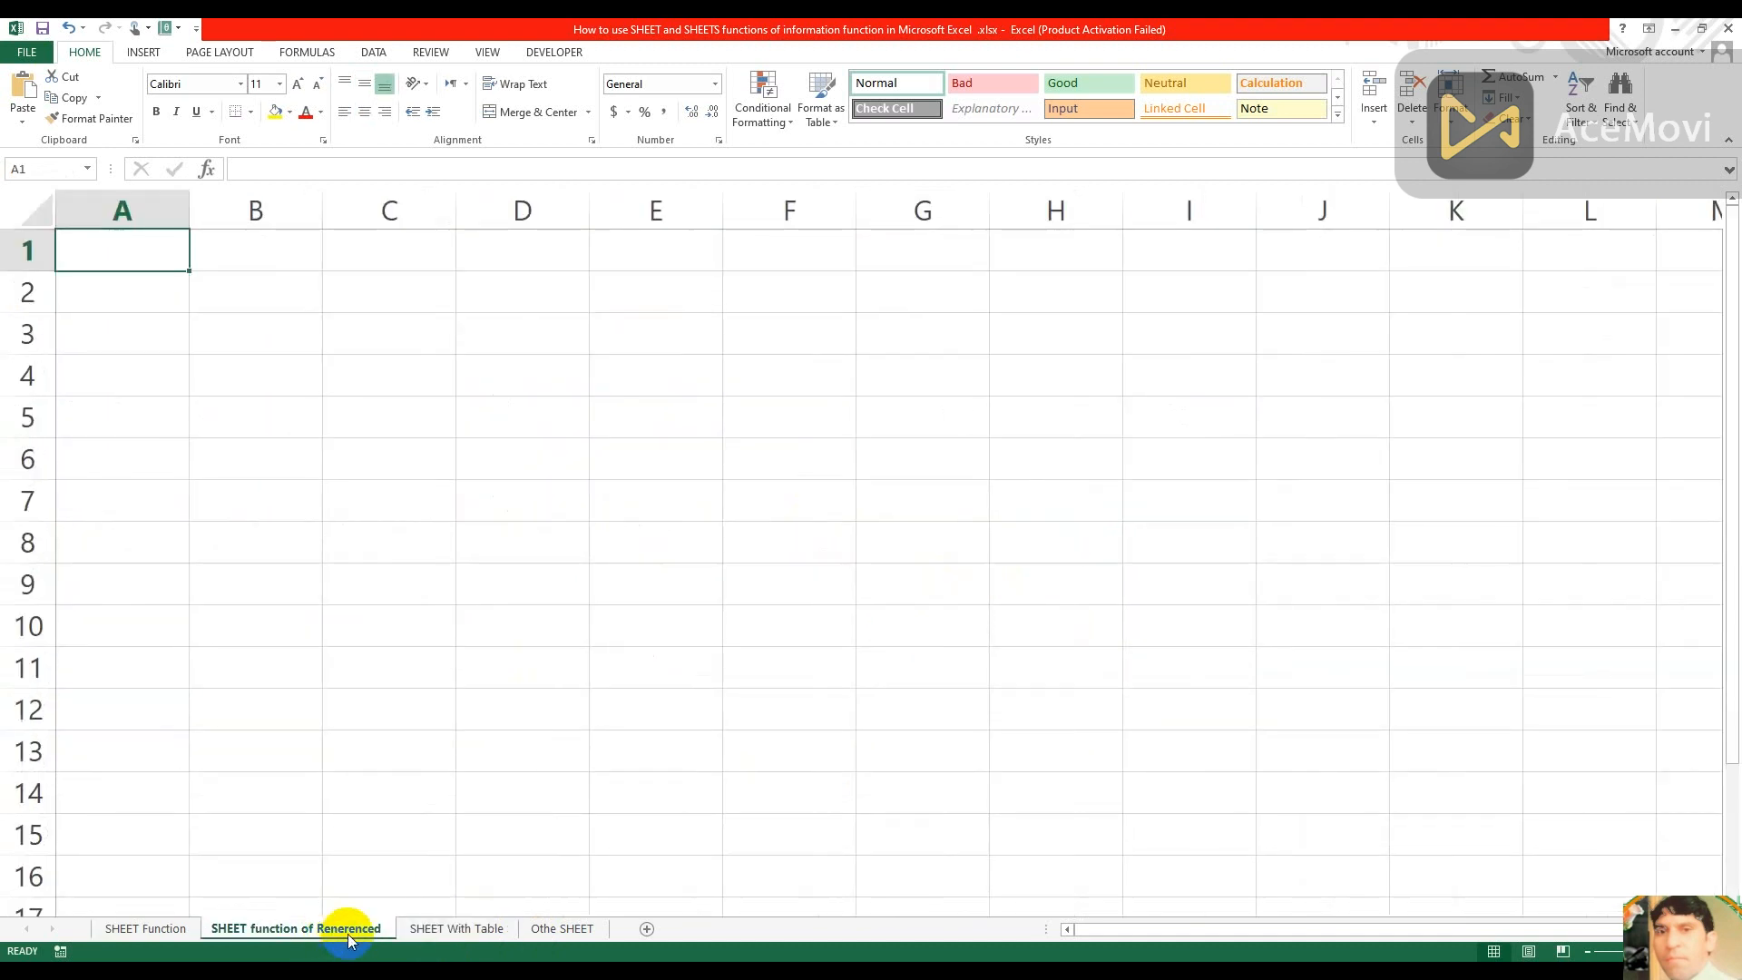
left_click(461, 929)
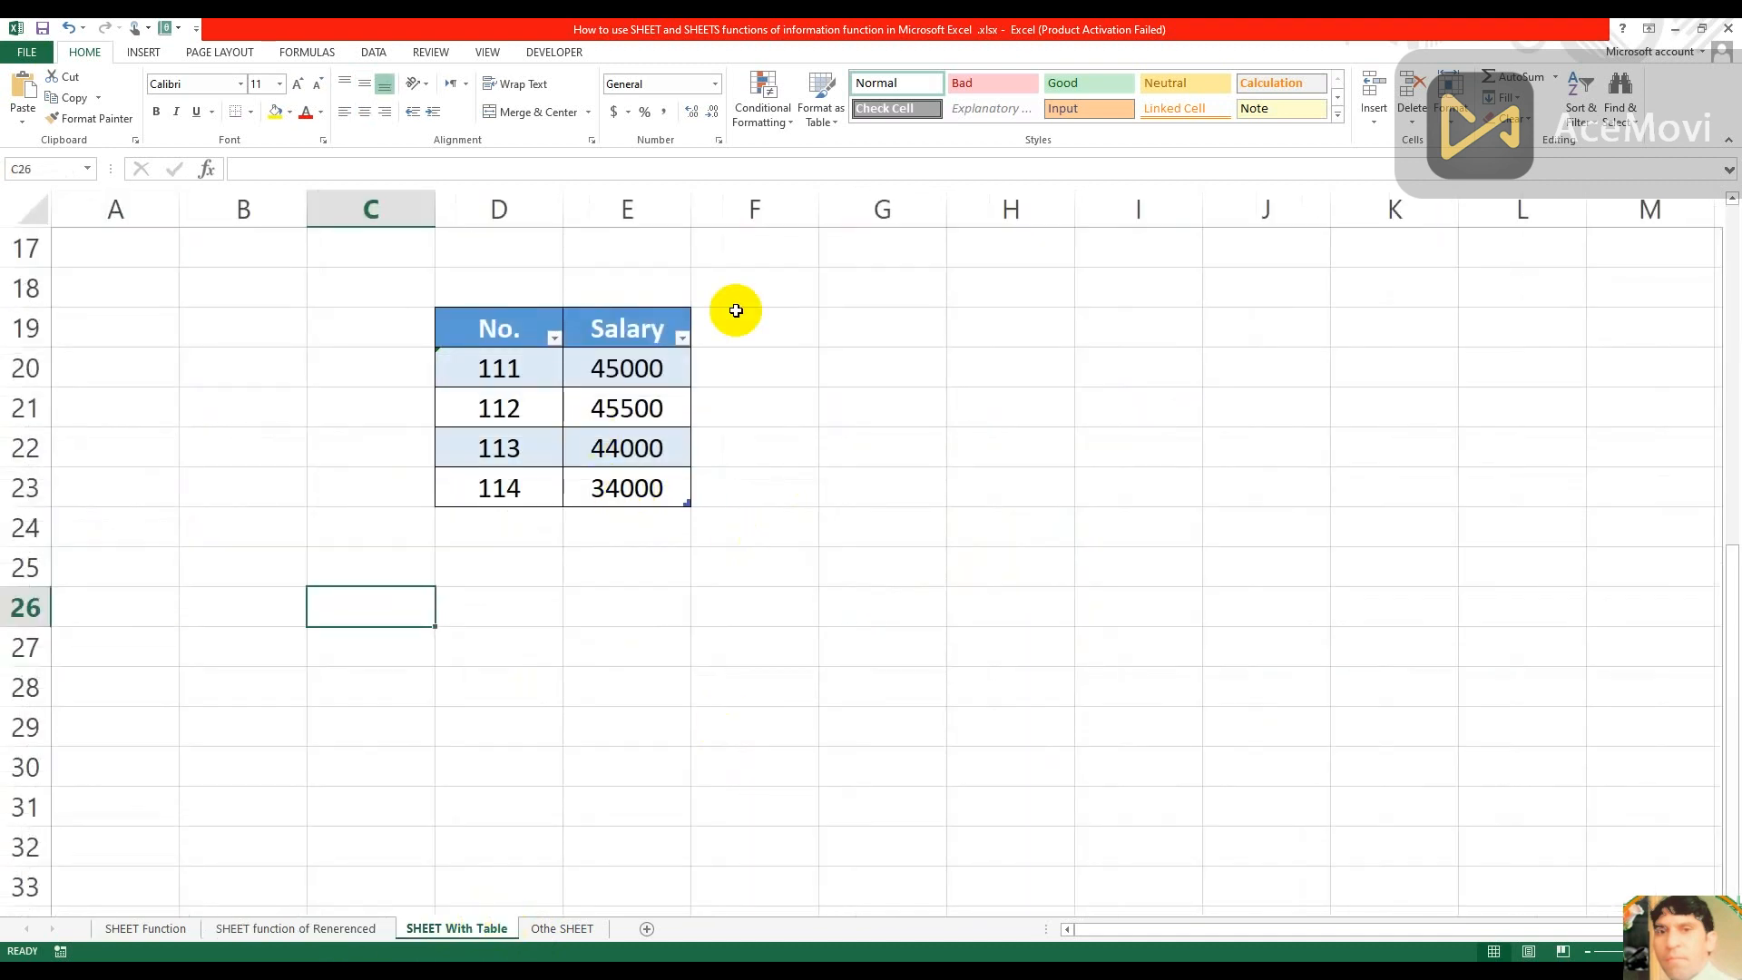
left_click(156, 930)
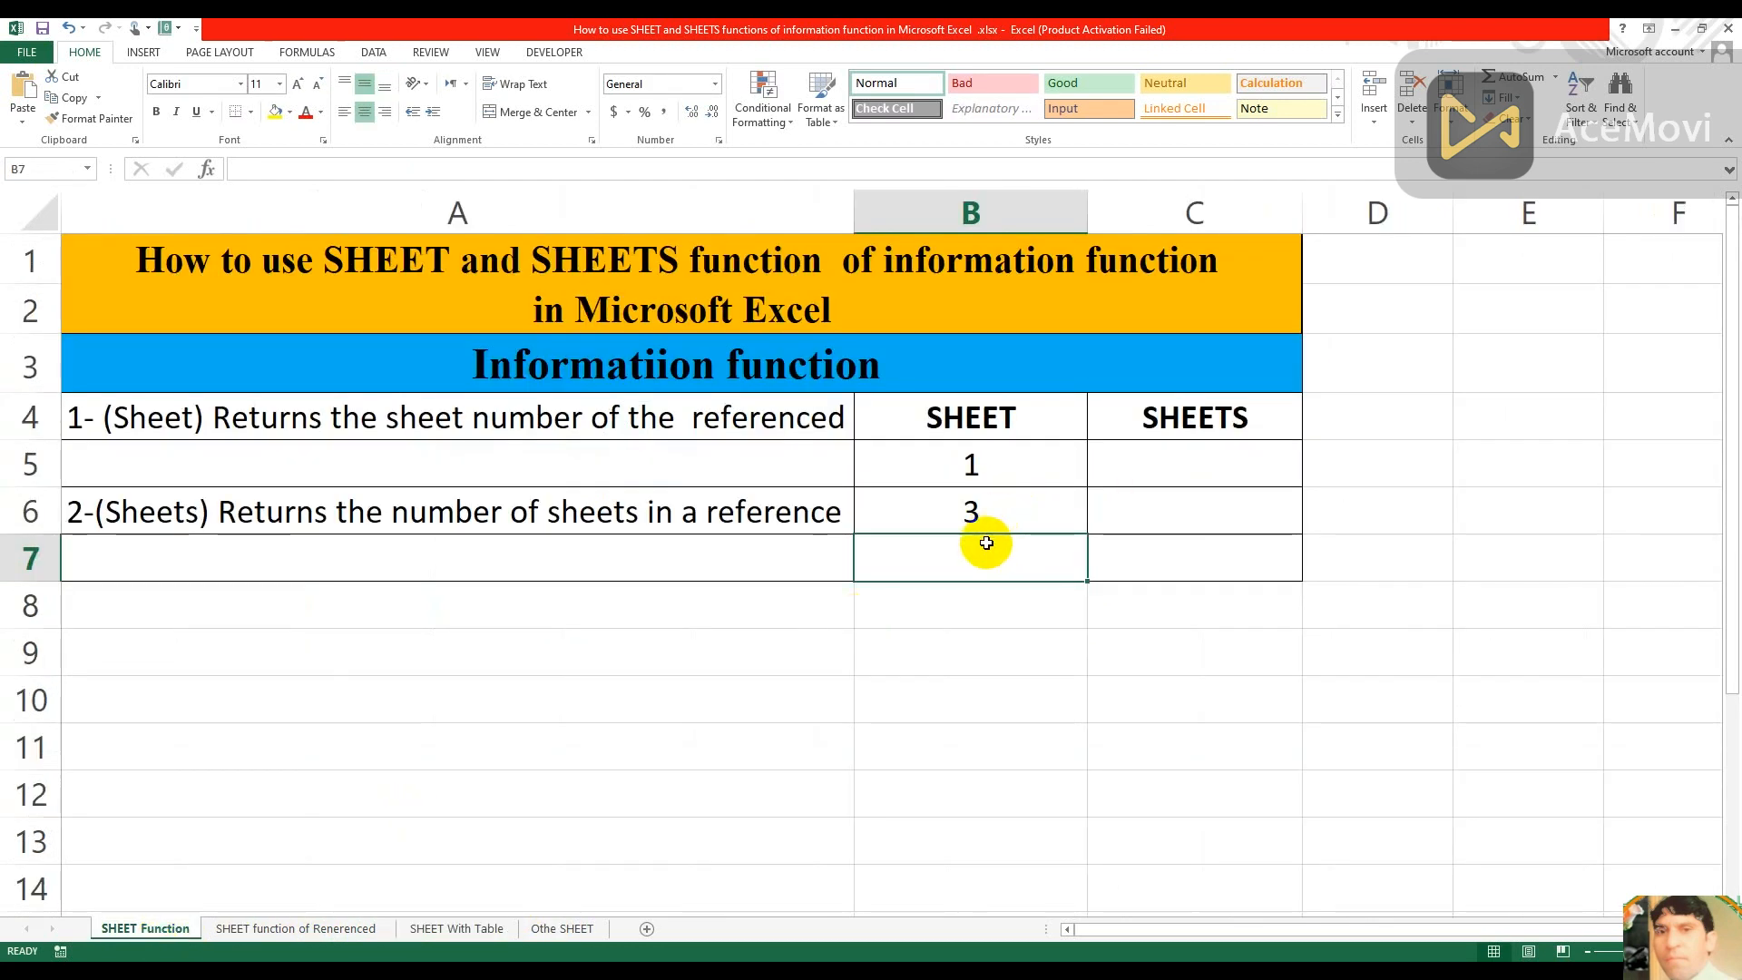
type("=sheet")
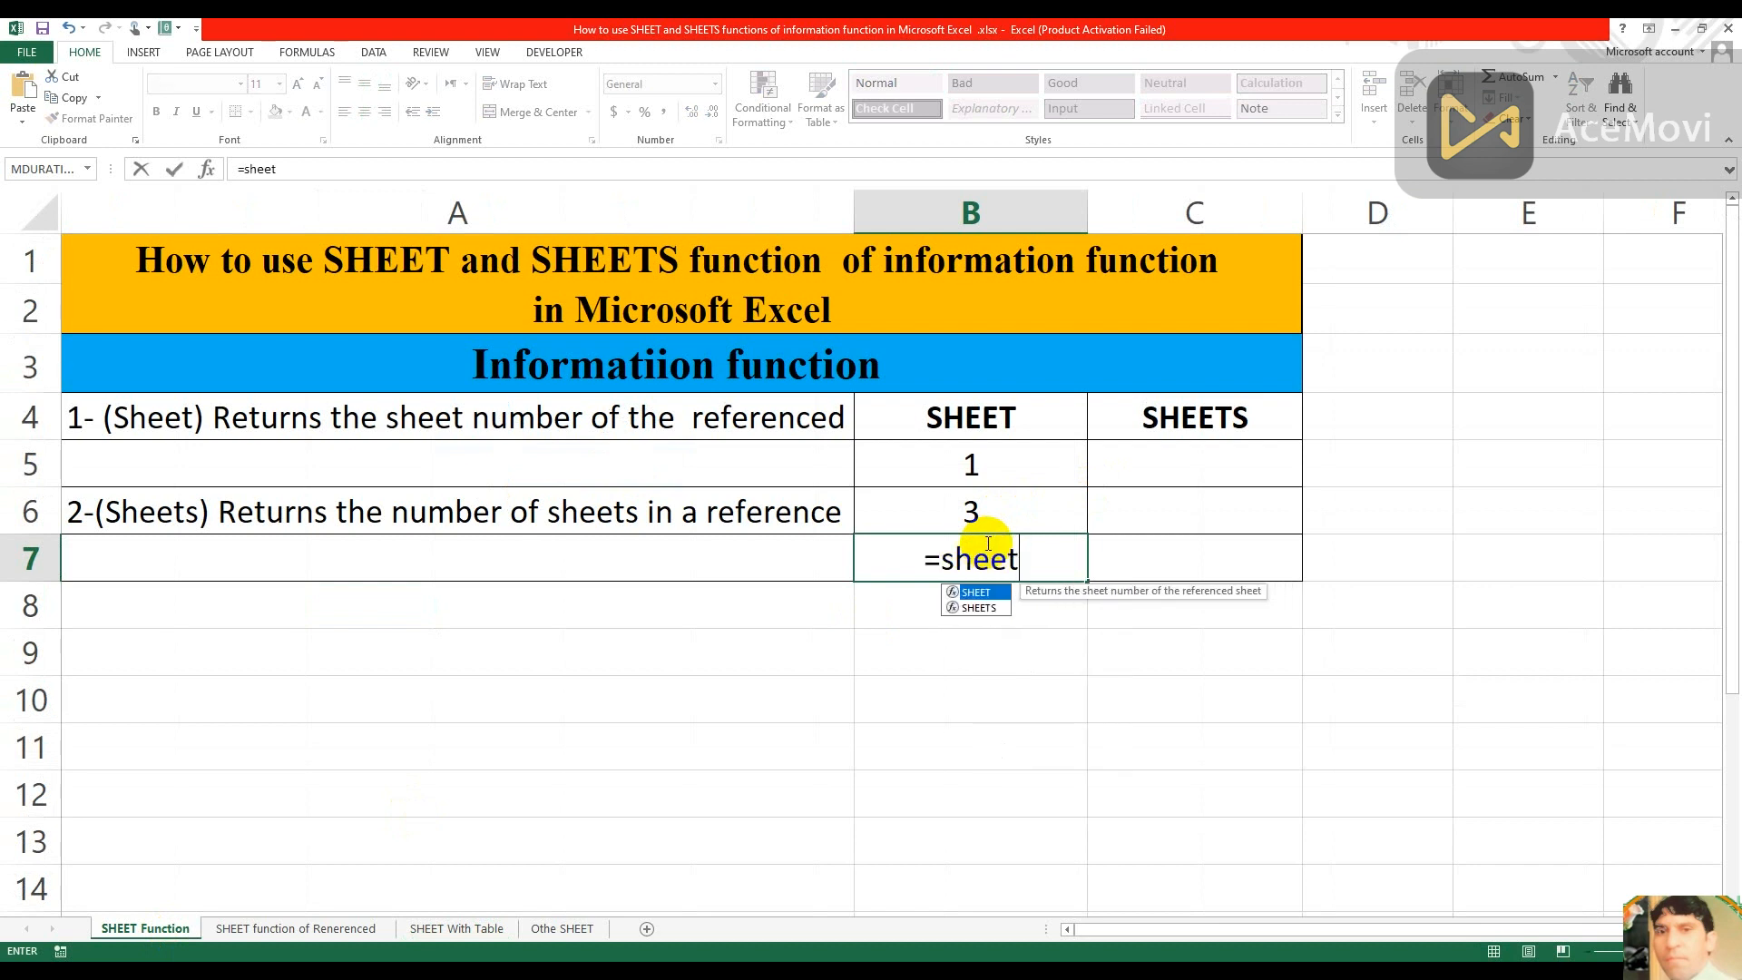
type("(")
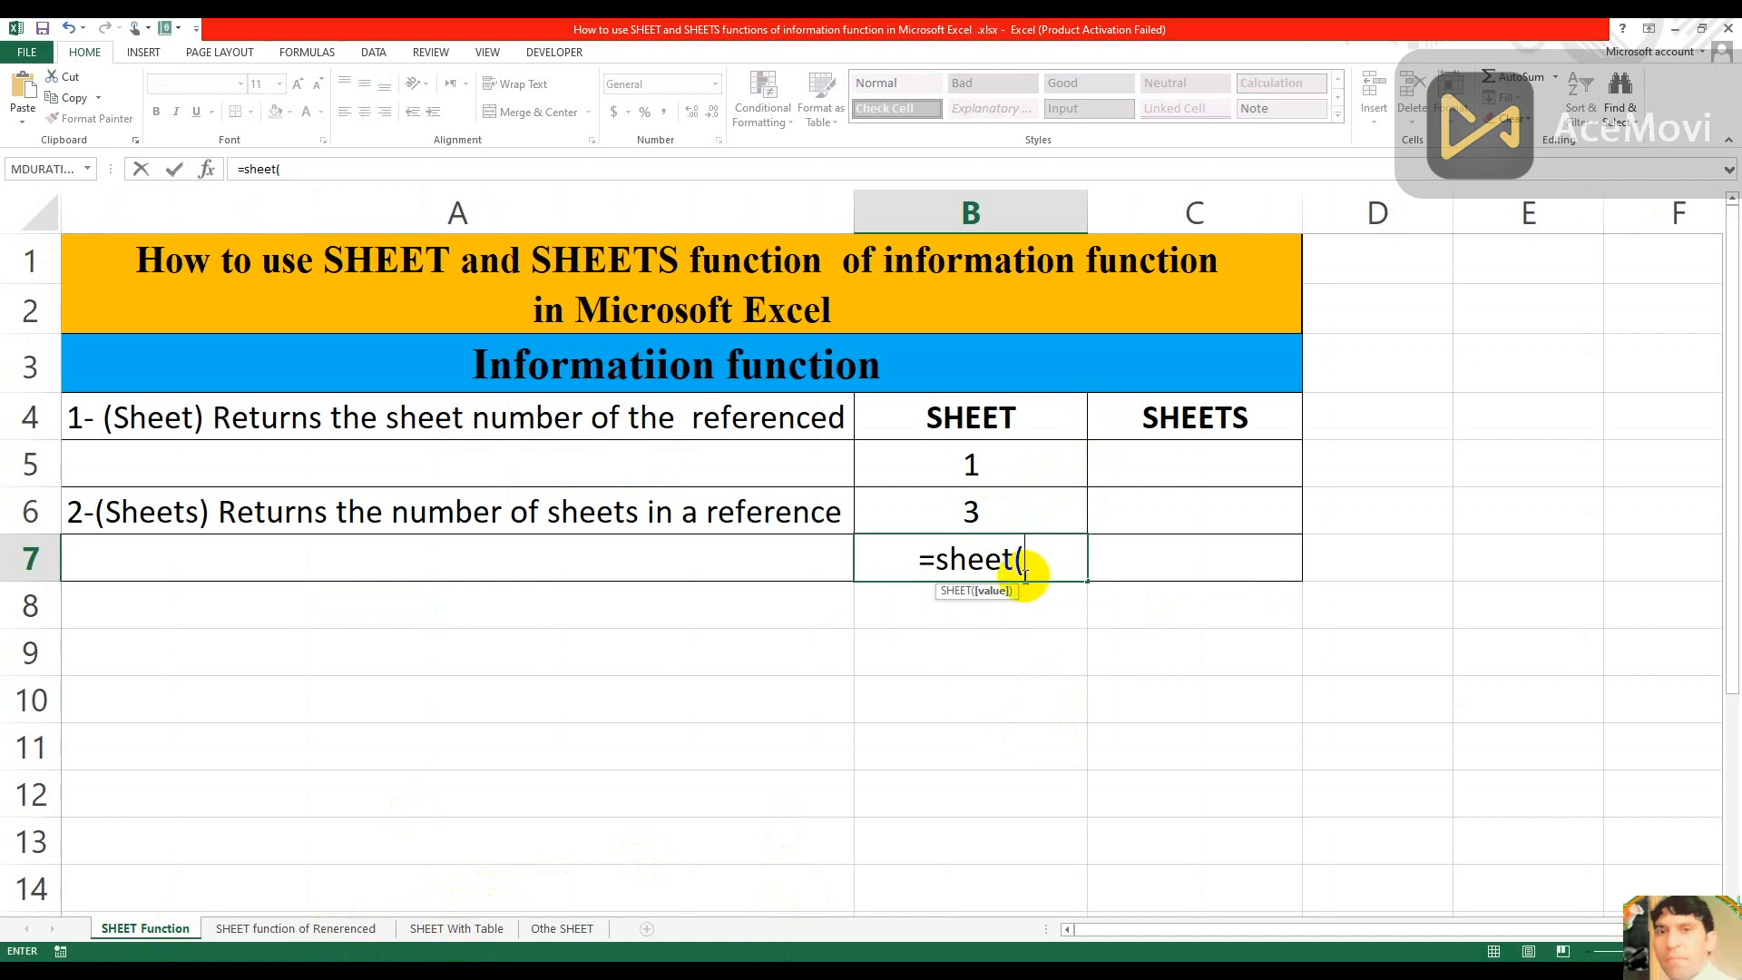
key("BackSpace")
key("BackSpace")
key("BackSpace")
key("BackSpace")
key("BackSpace")
key("BackSpace")
key("BackSpace")
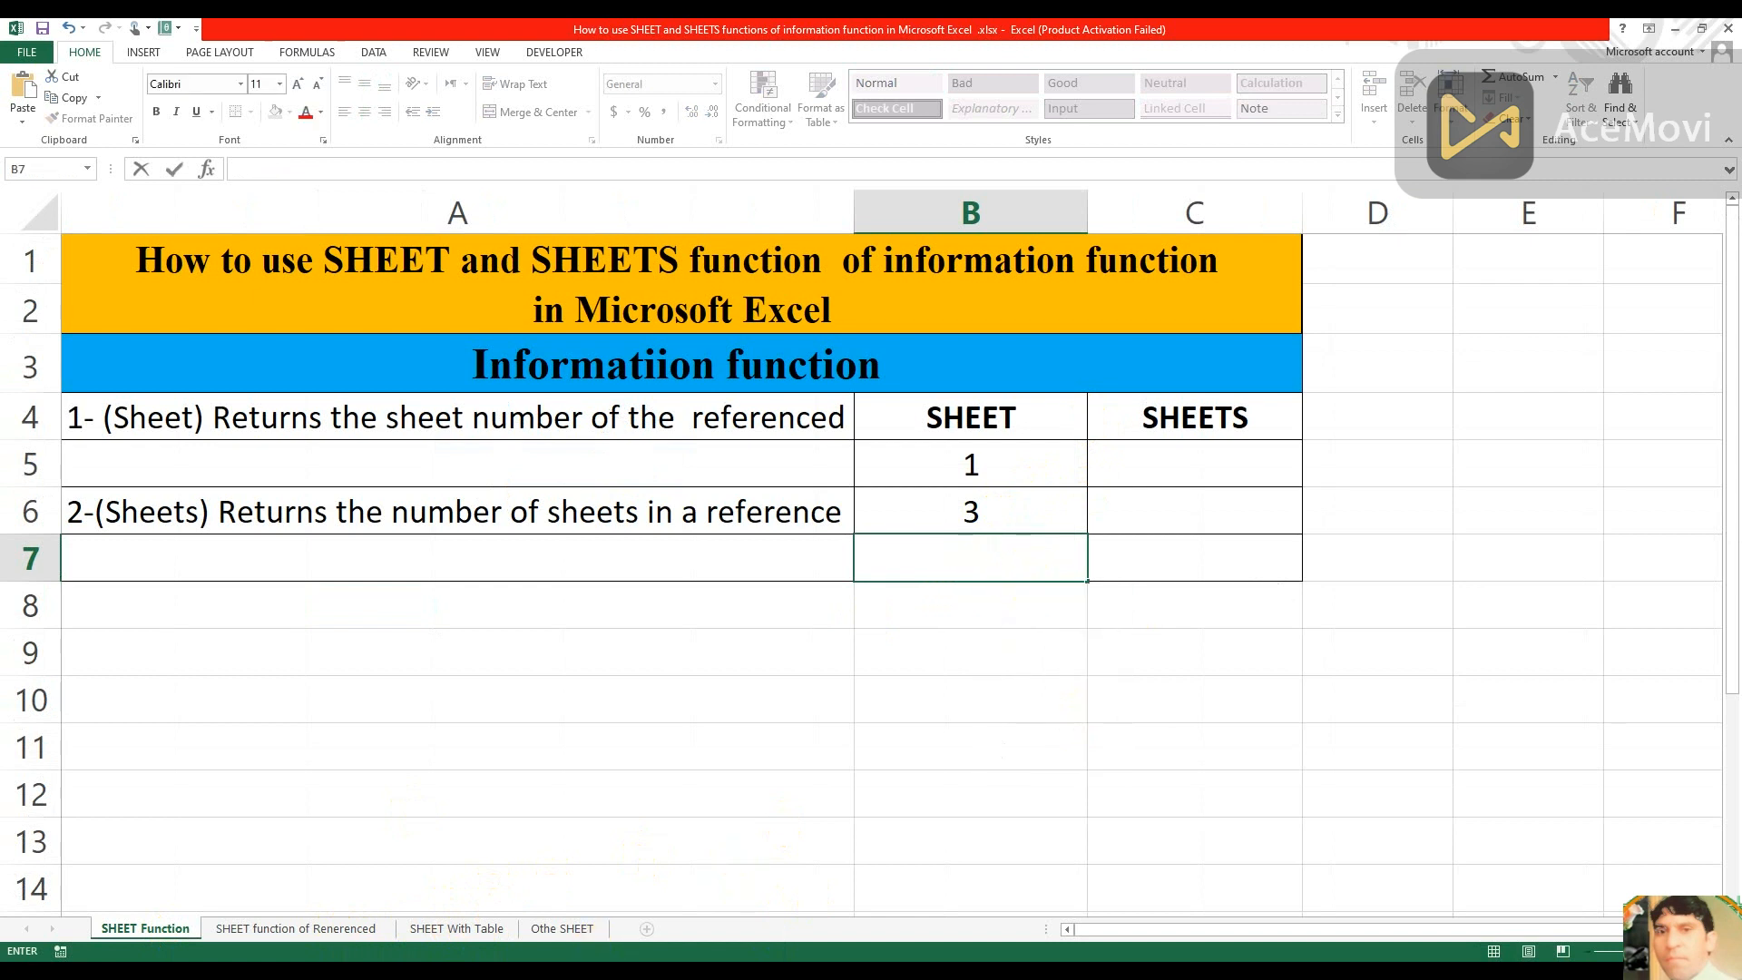
- Select the data rows of the No. and Salary table on SHEET With Table and check the table's name
left_click(454, 928)
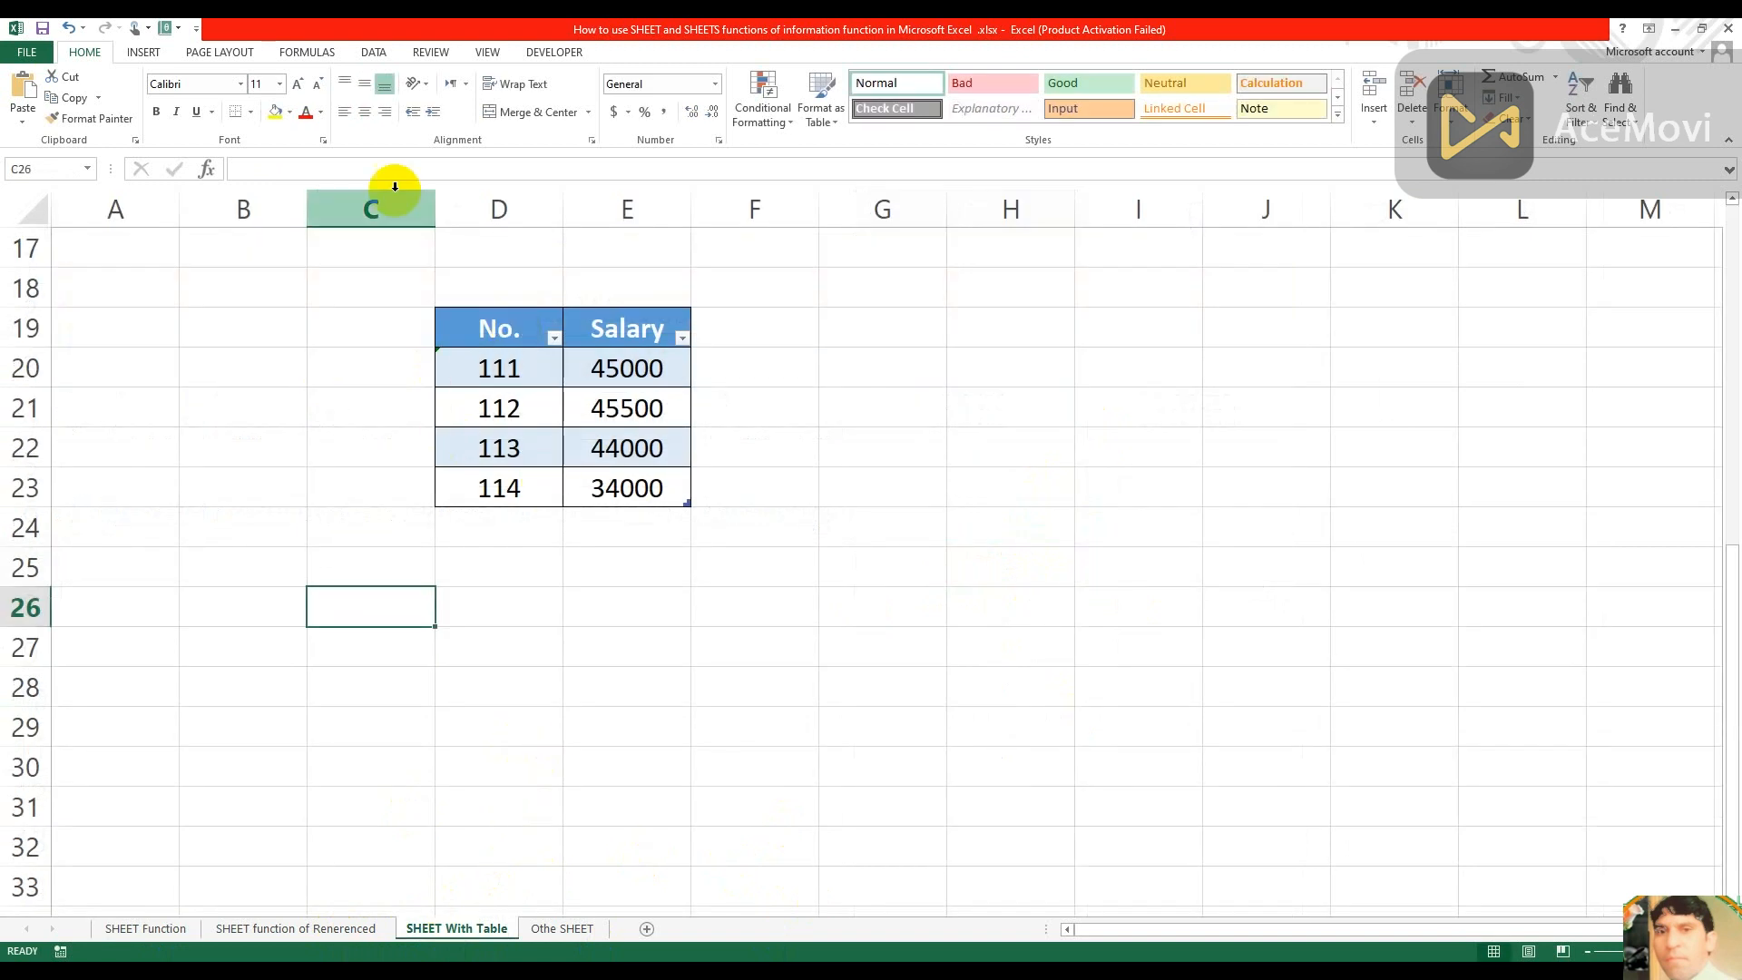
left_click(621, 356)
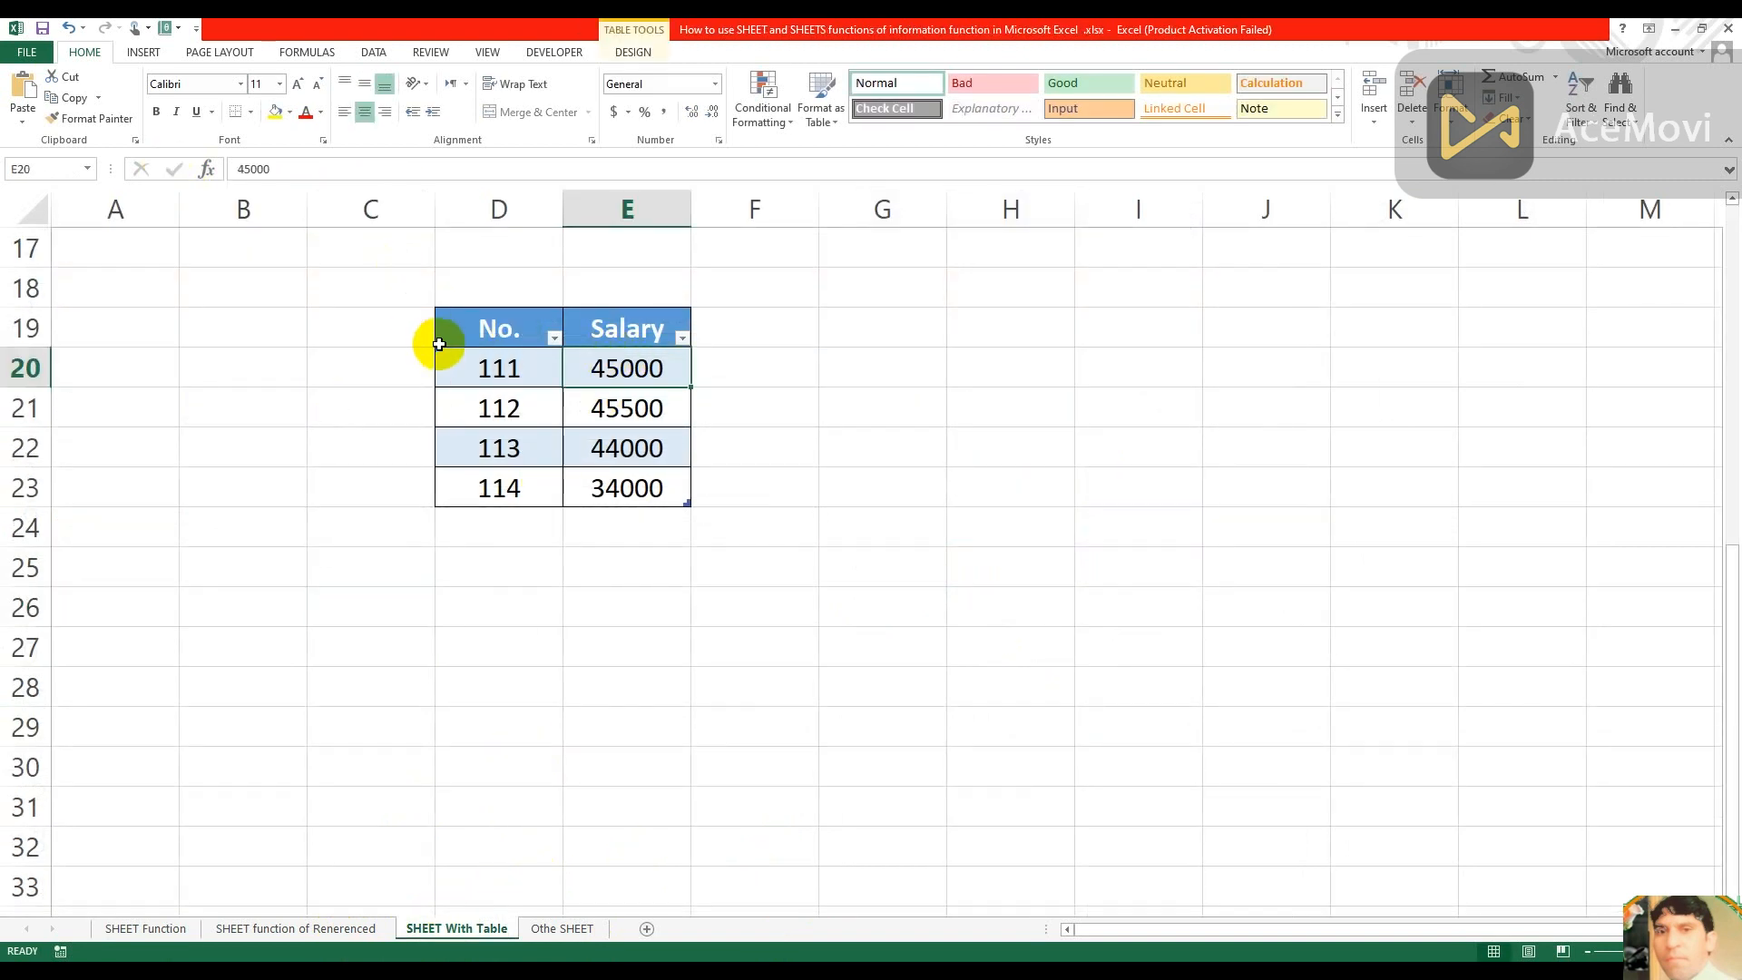
left_click_drag(478, 306, 653, 404)
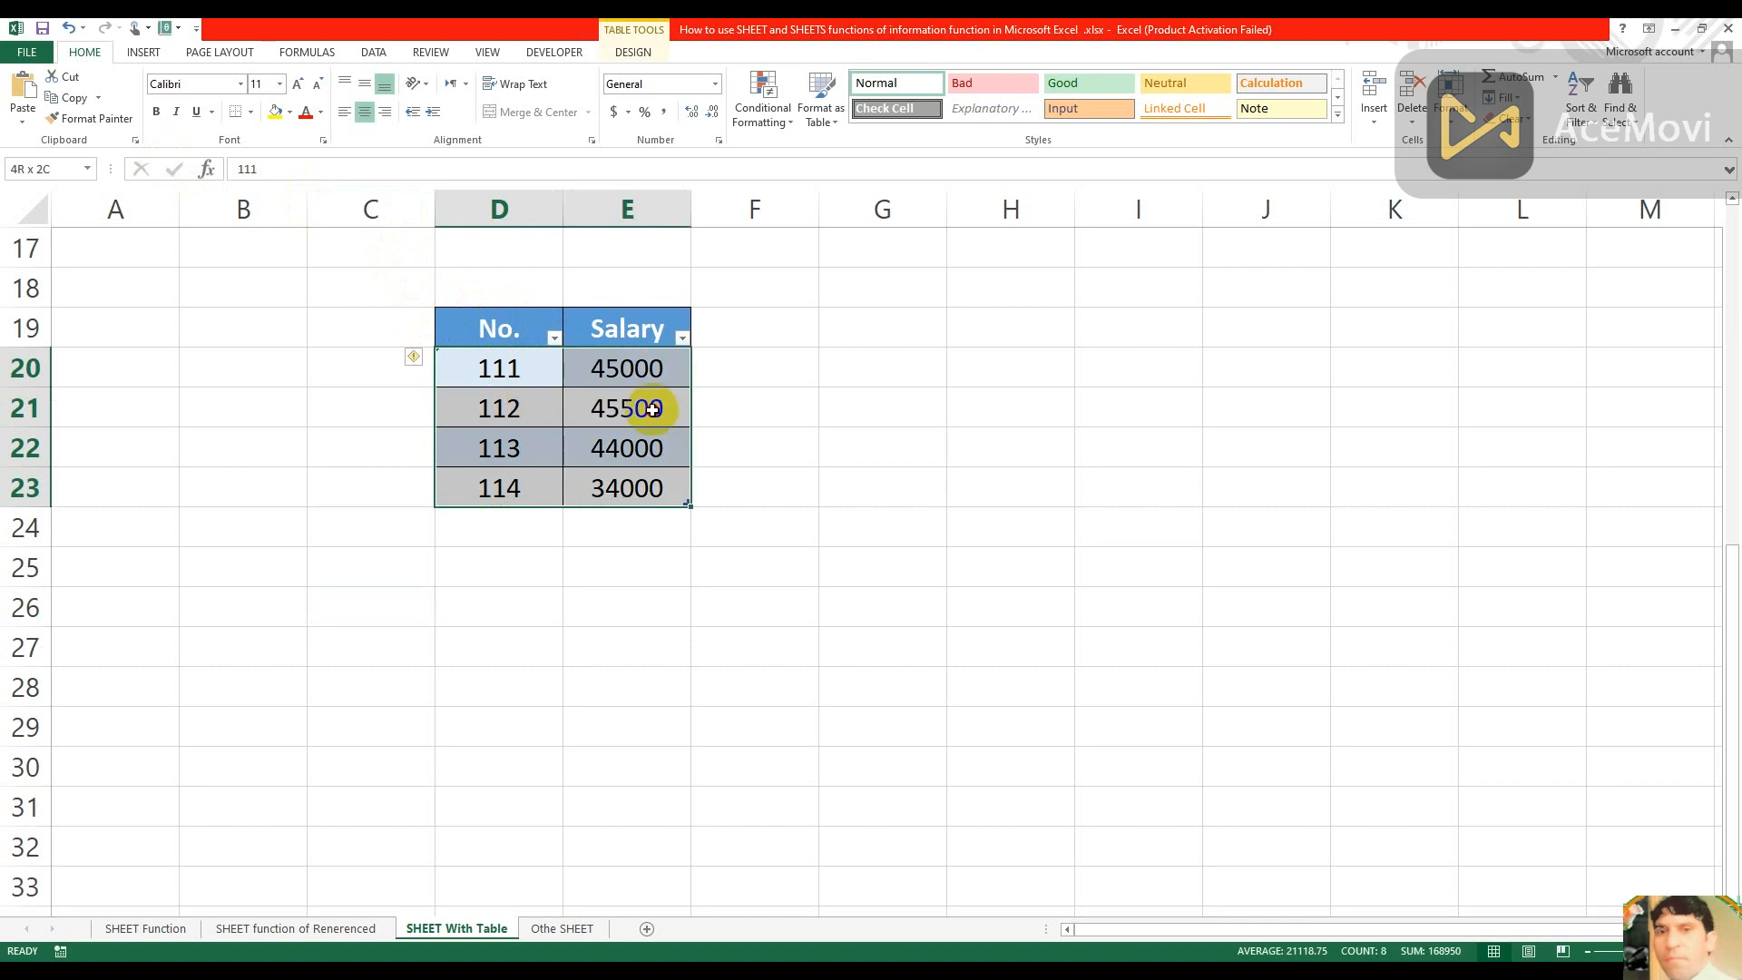
left_click(67, 167)
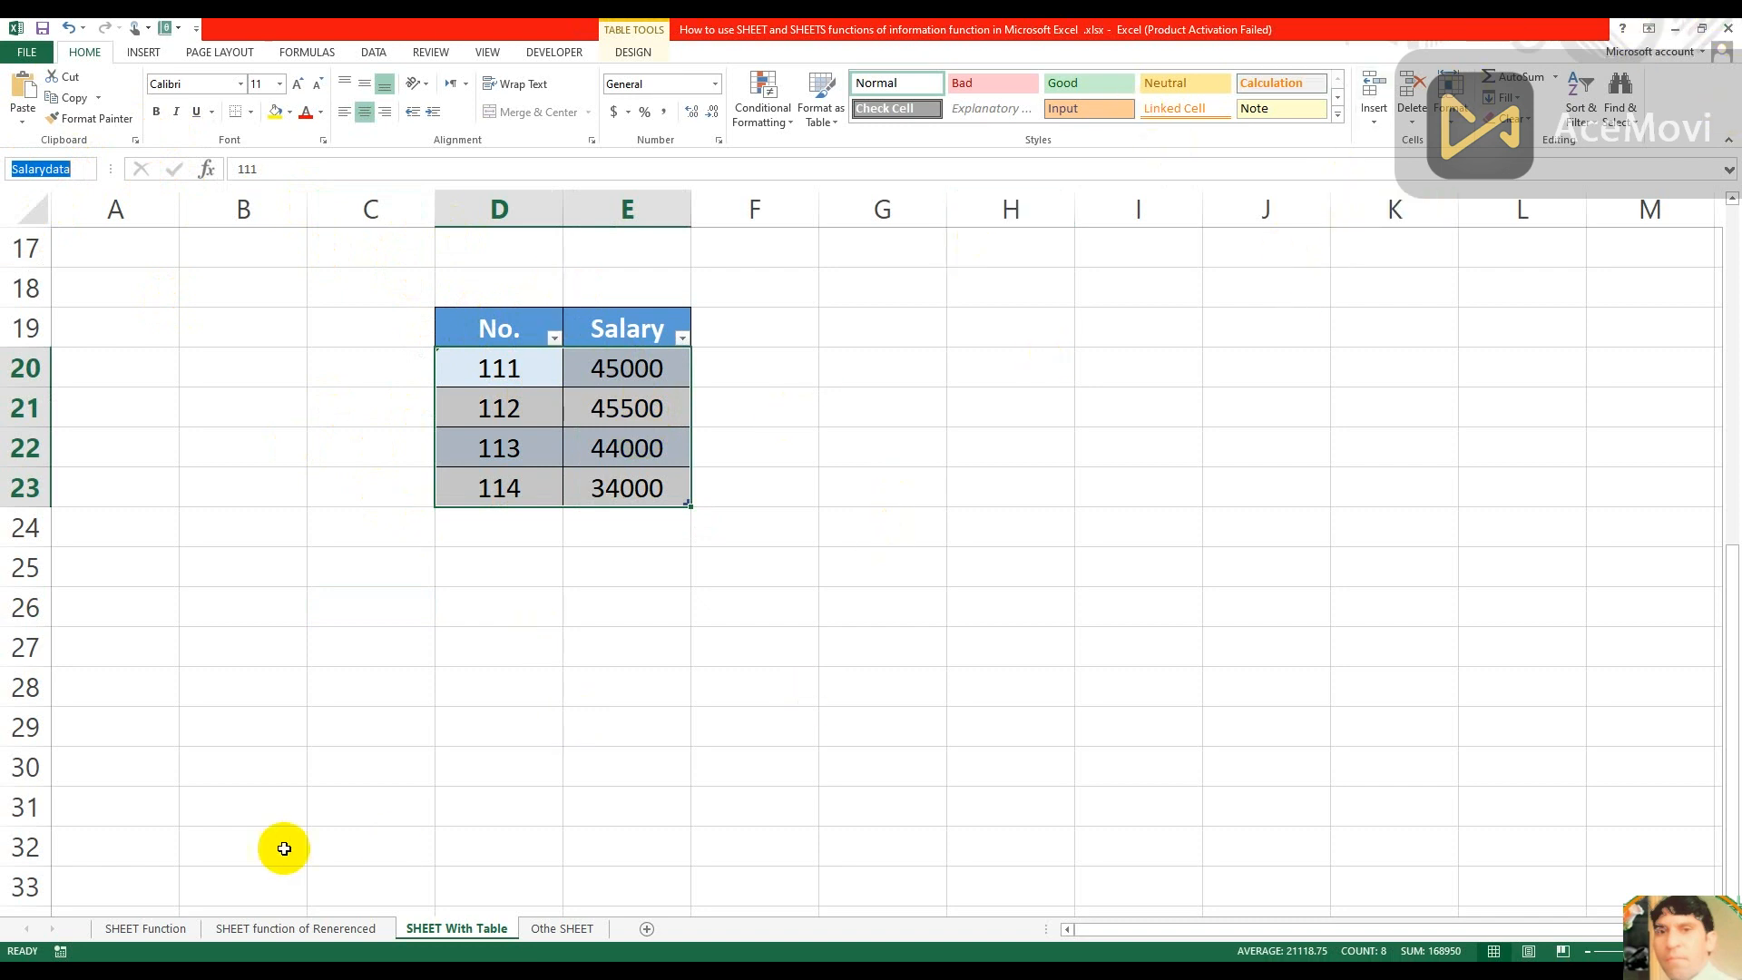
- Enter =SHEET(Salarydata) in cell B7 of the SHEET Function worksheet
left_click(155, 928)
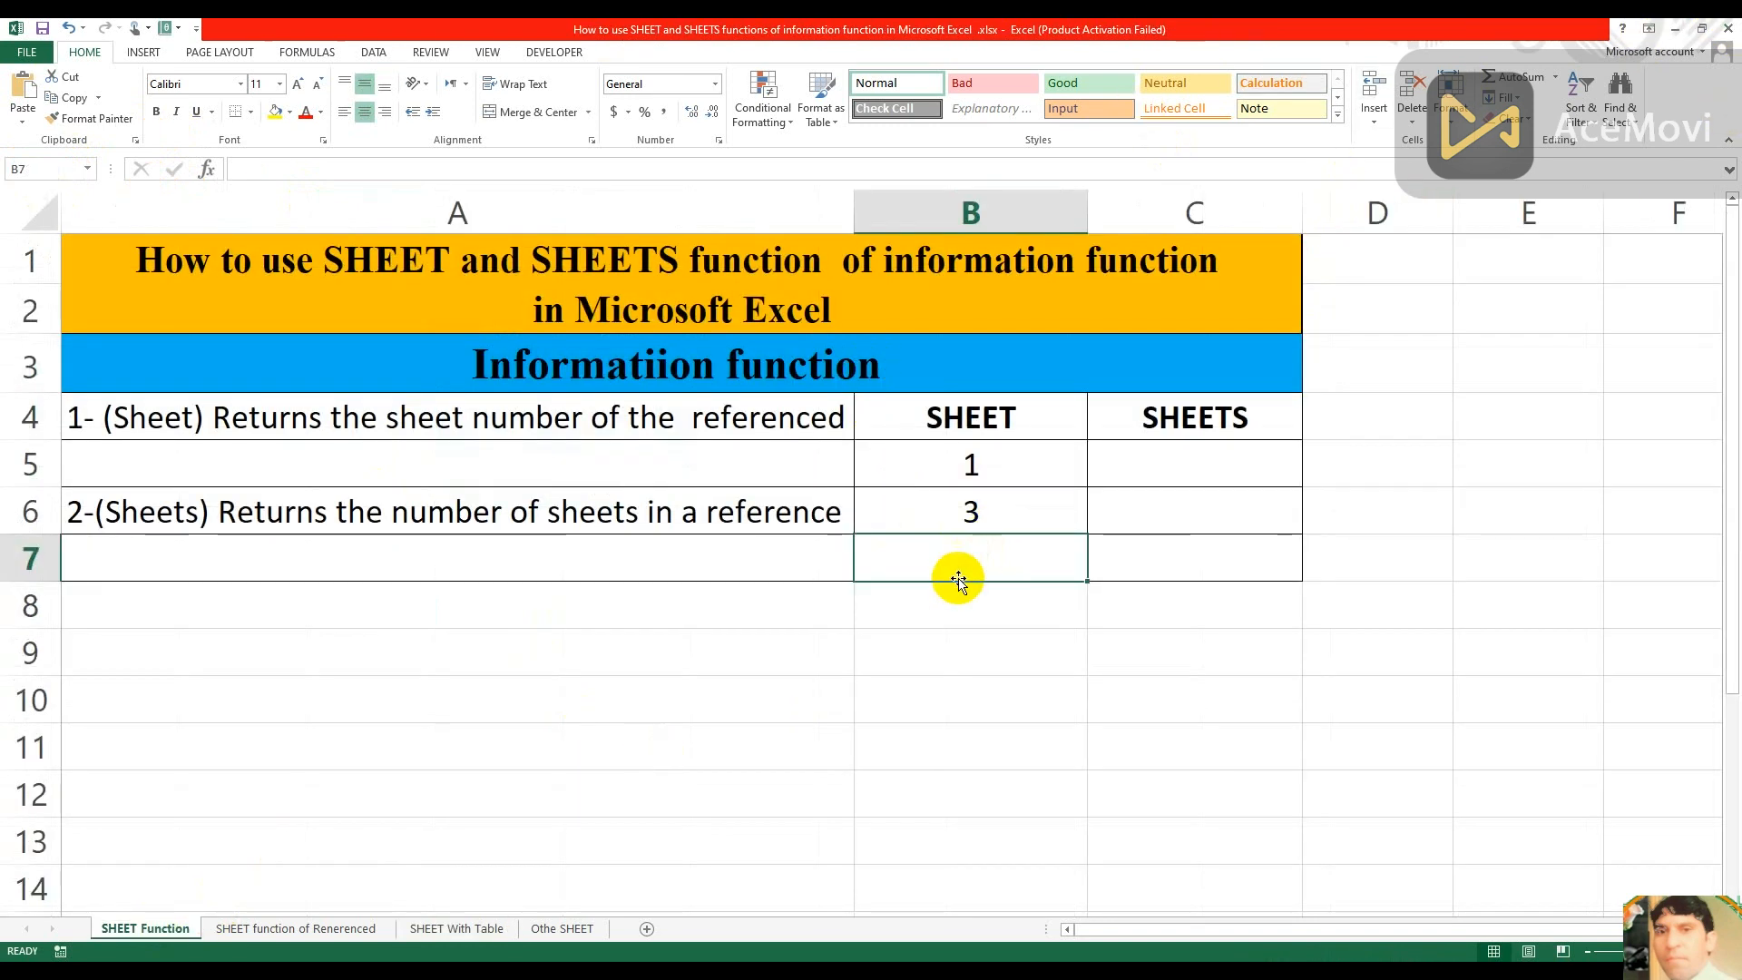
type("=s")
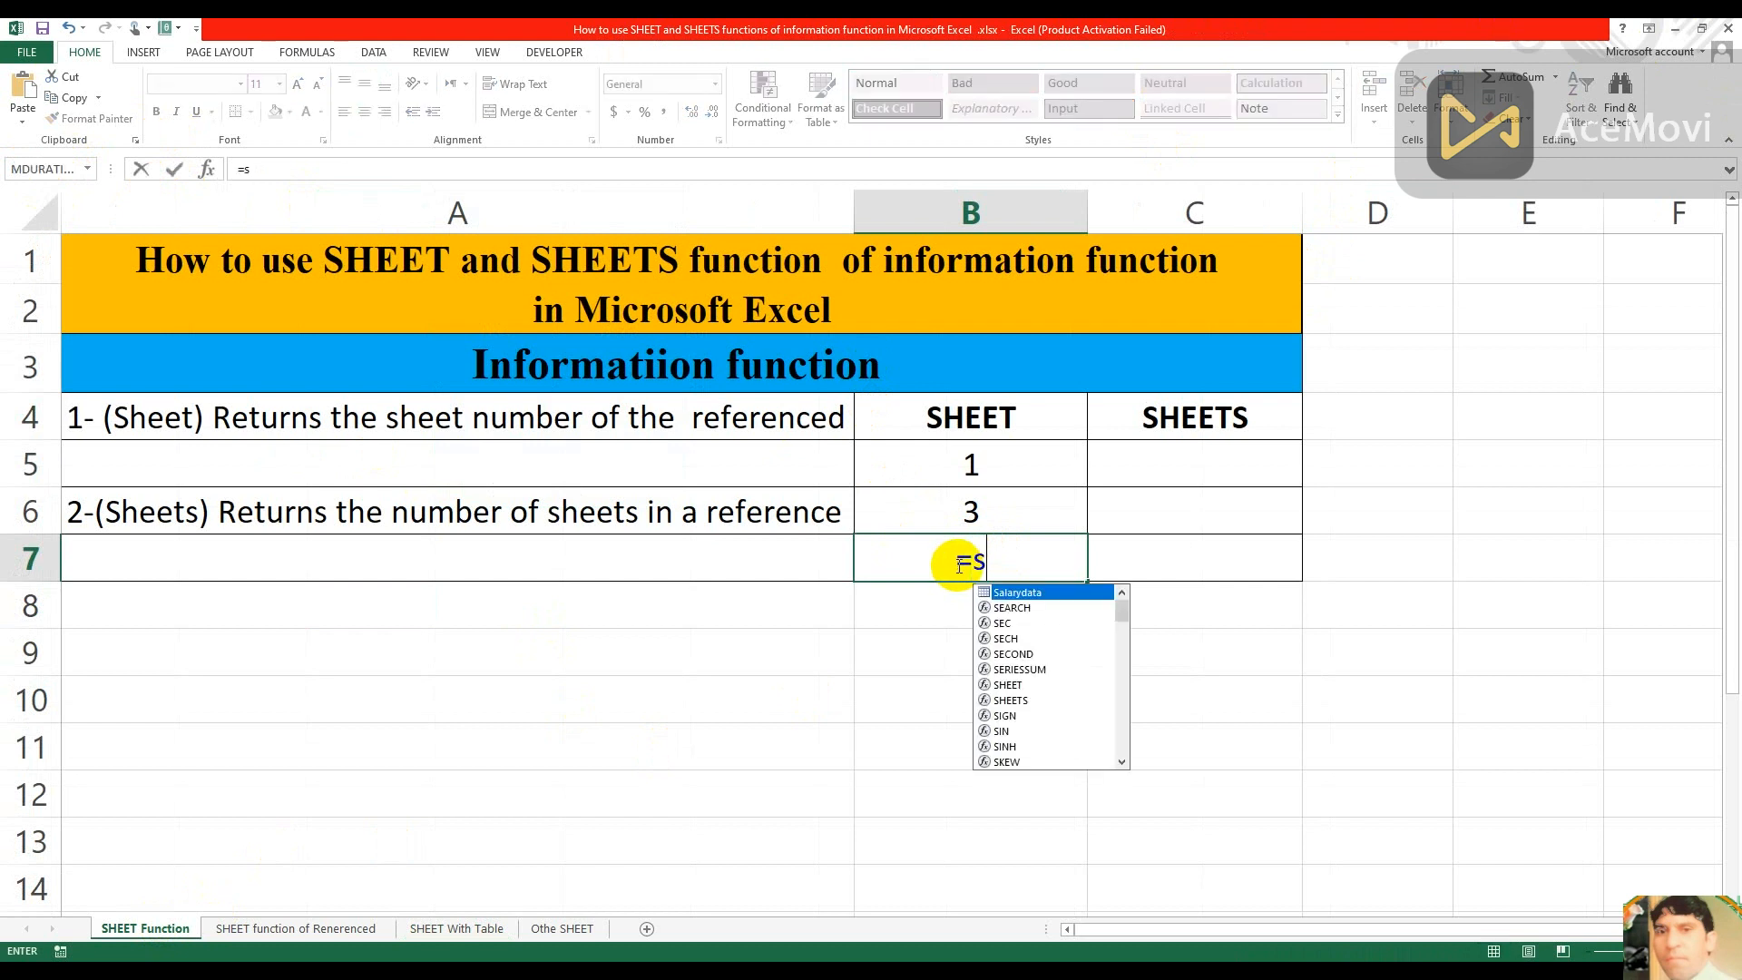
type("het")
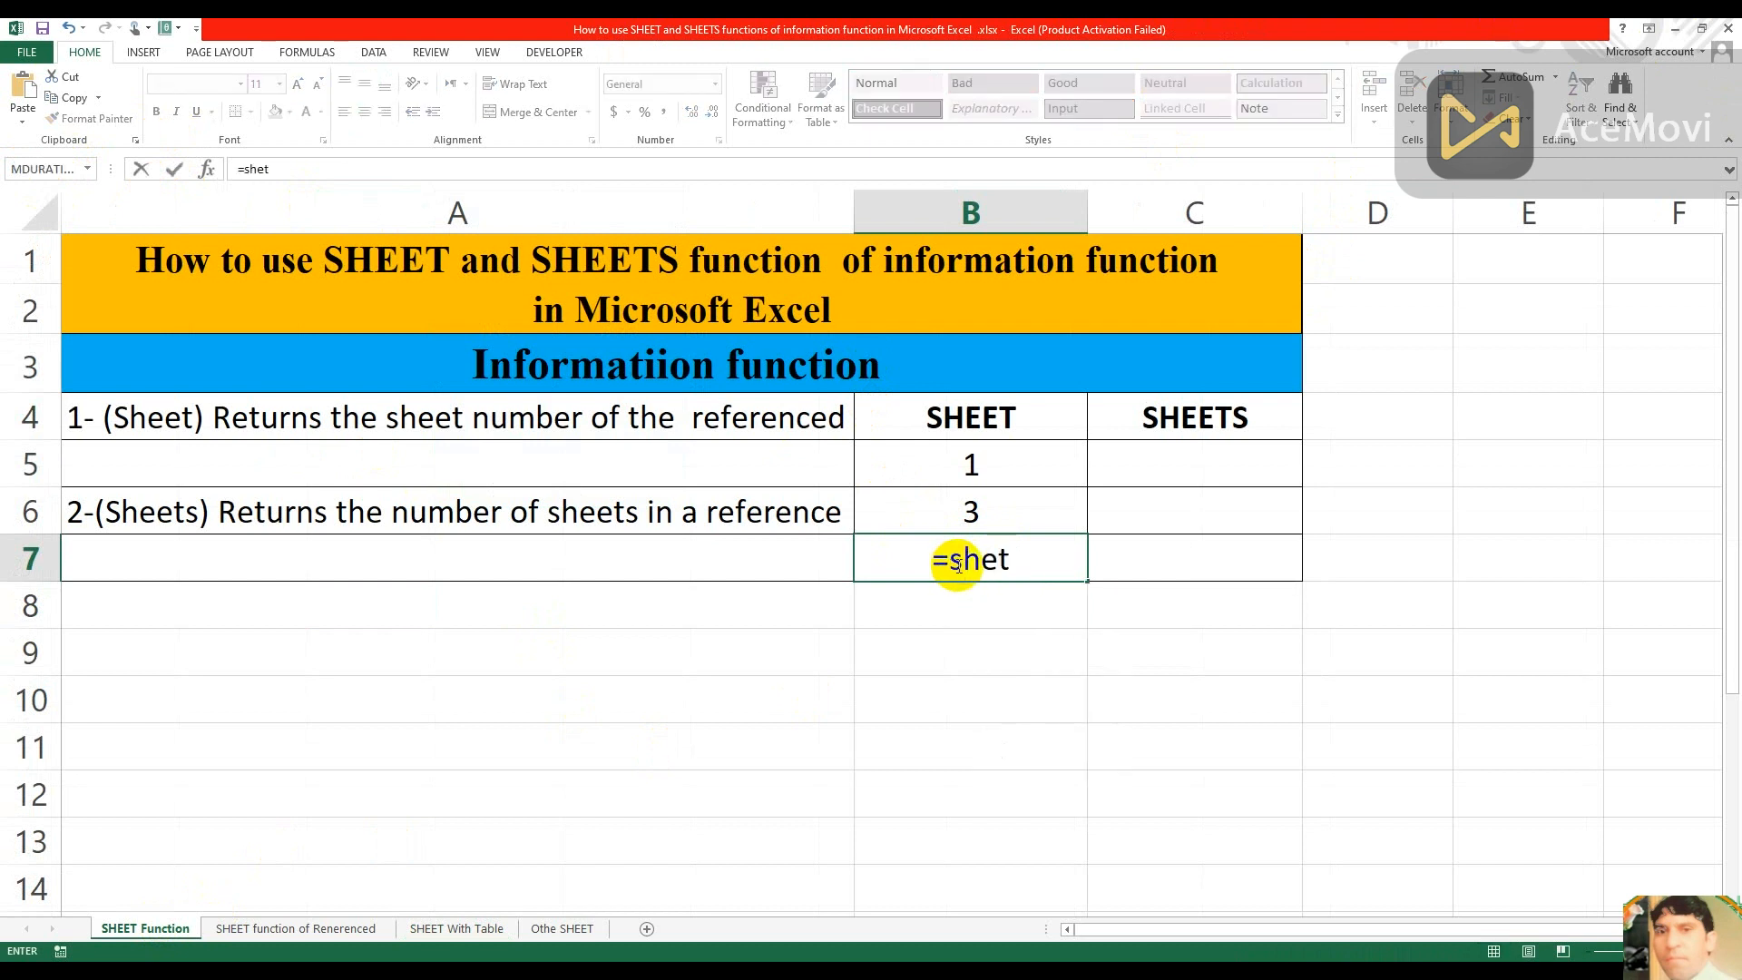
key("BackSpace")
type("et")
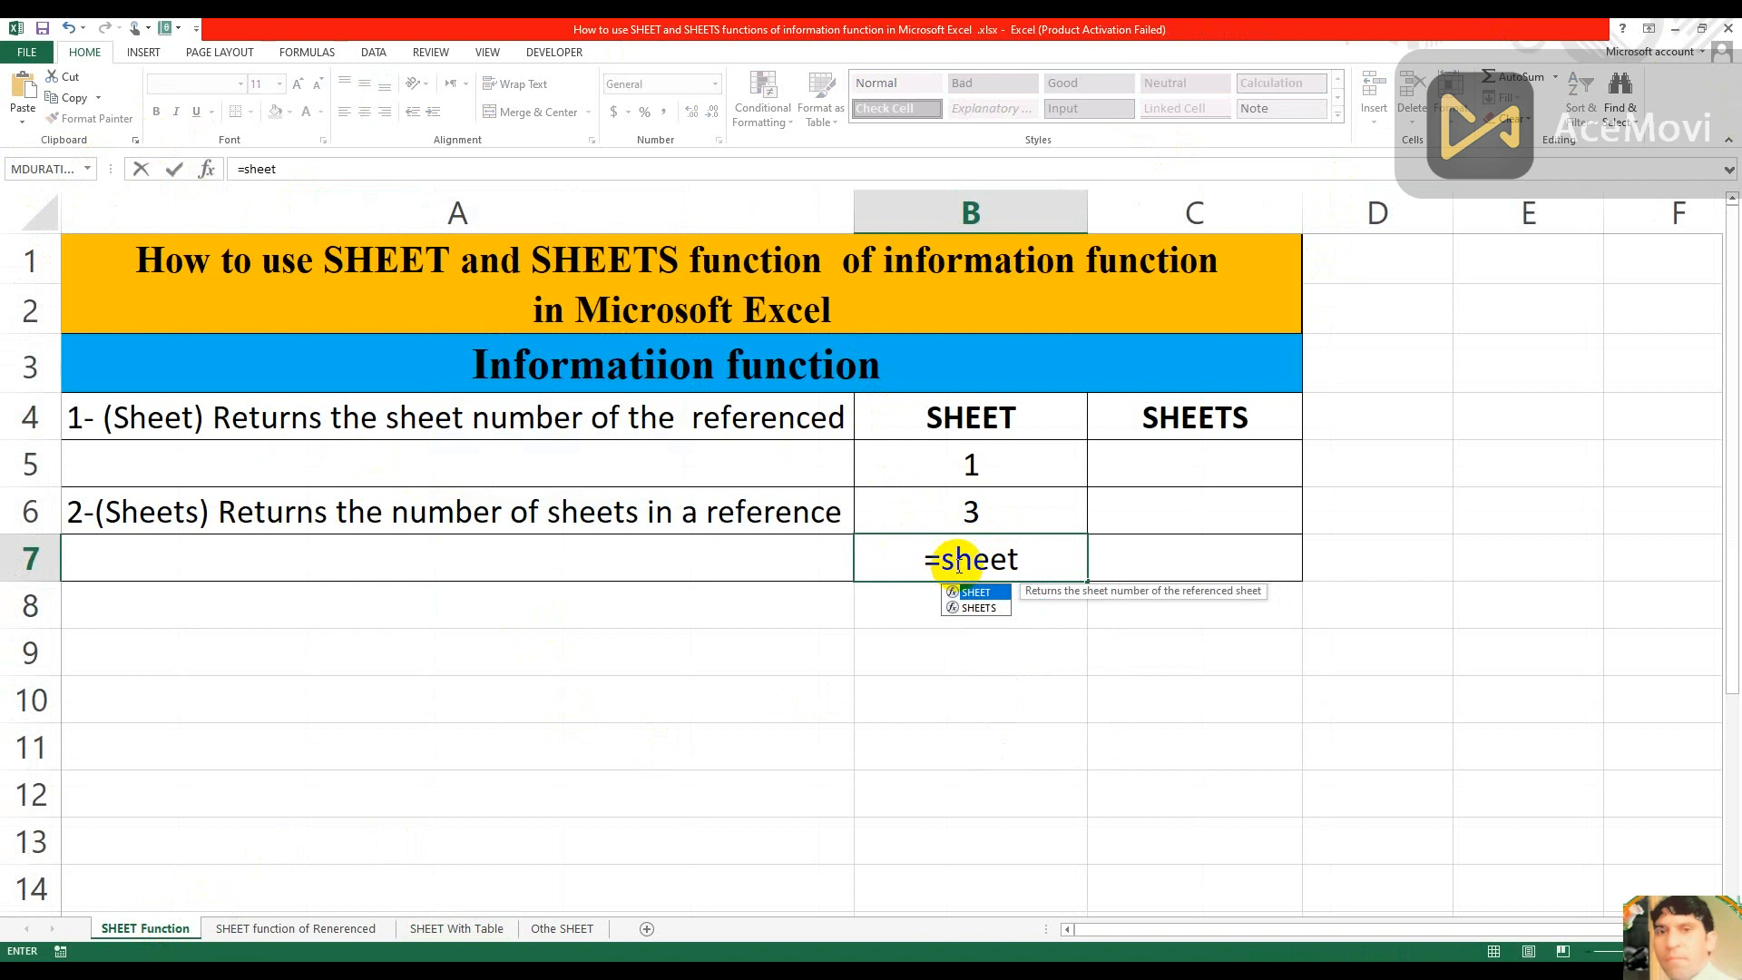
type("(")
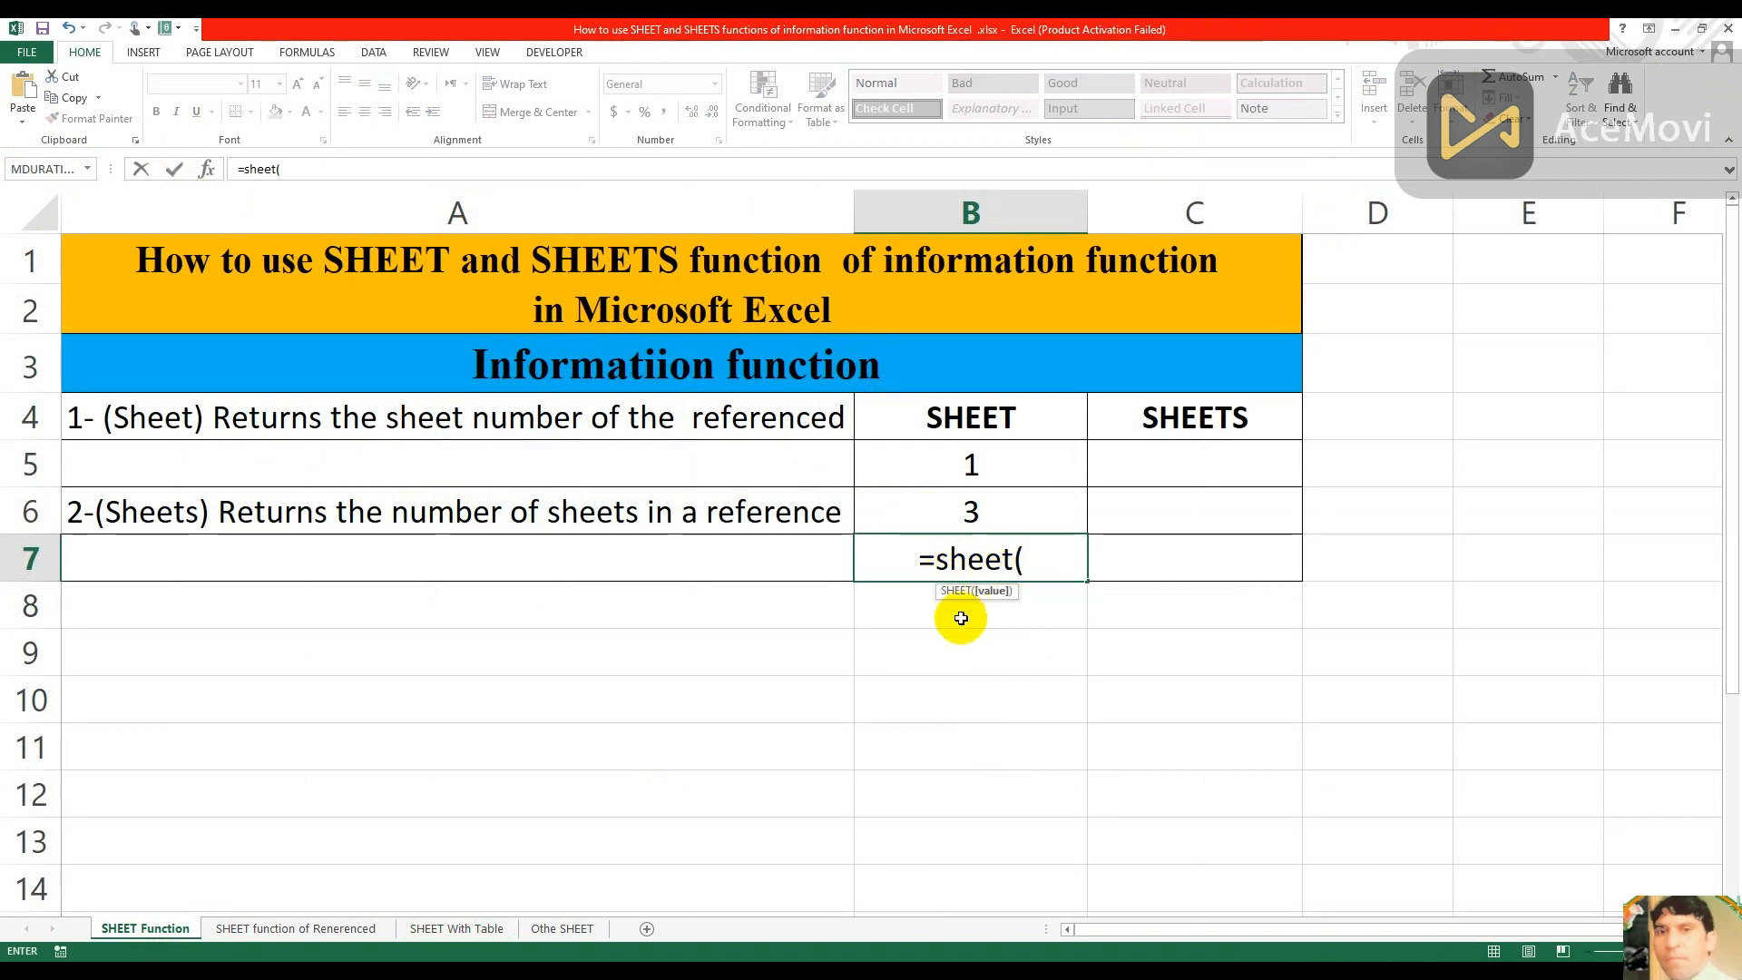
type("s")
key("BackSpace")
type("Sak")
key("BackSpace")
type("laryd")
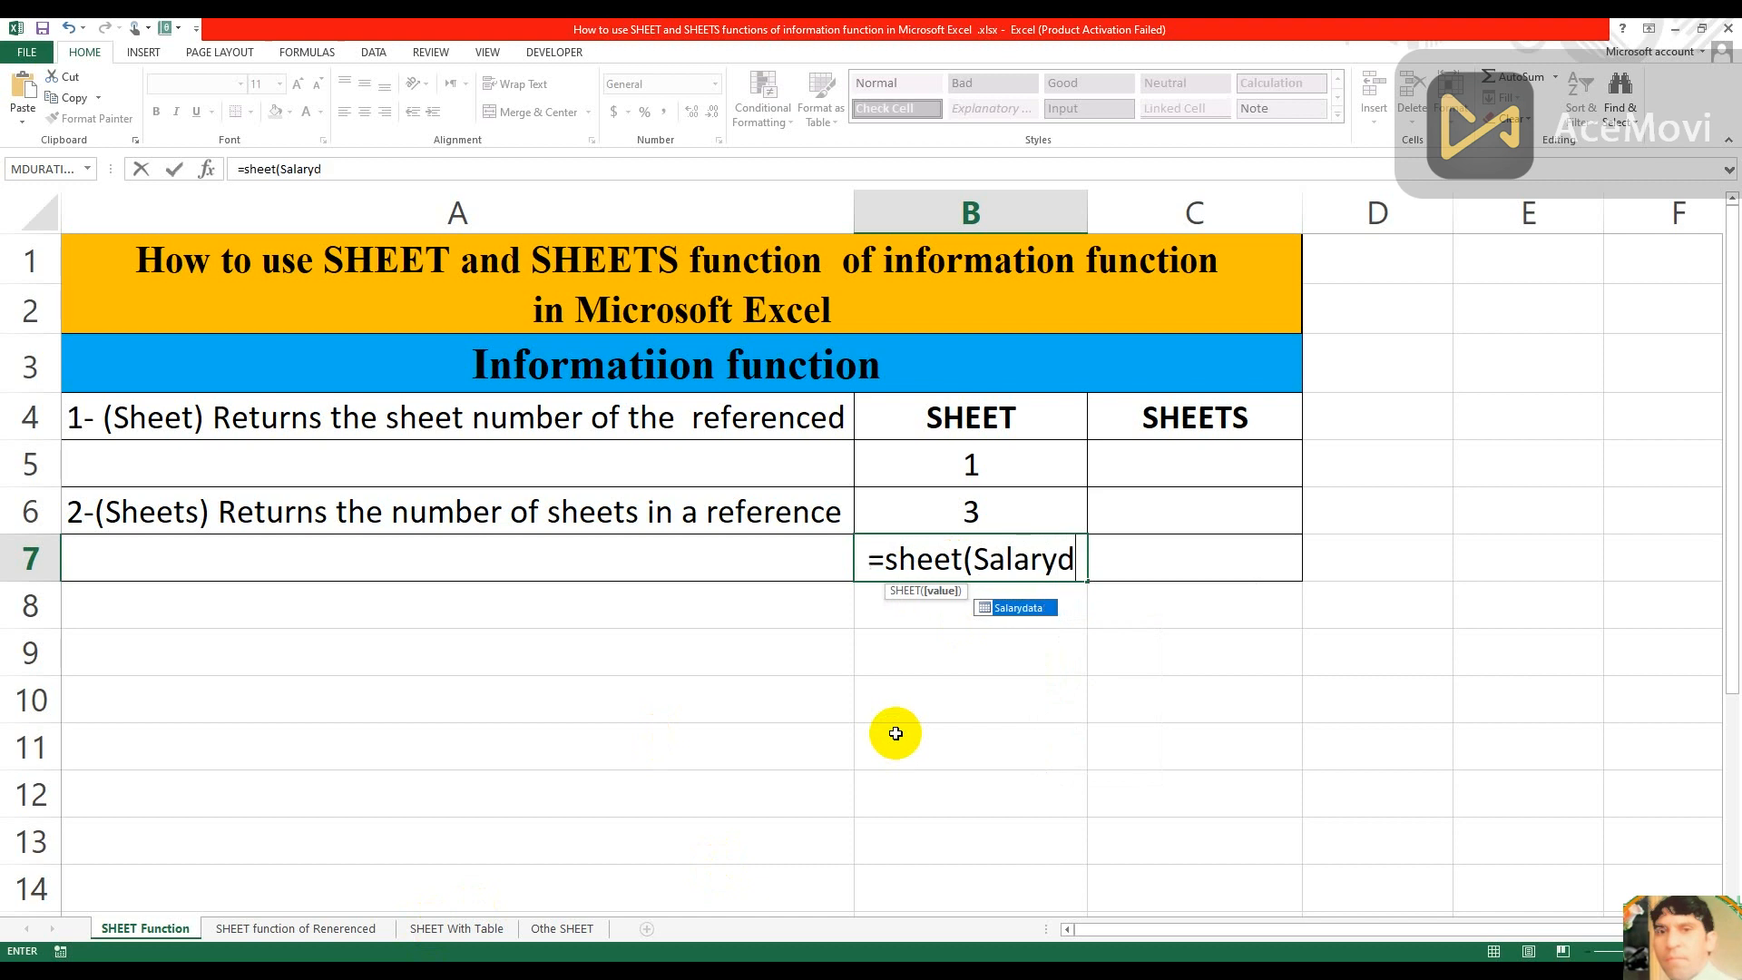
type("ata")
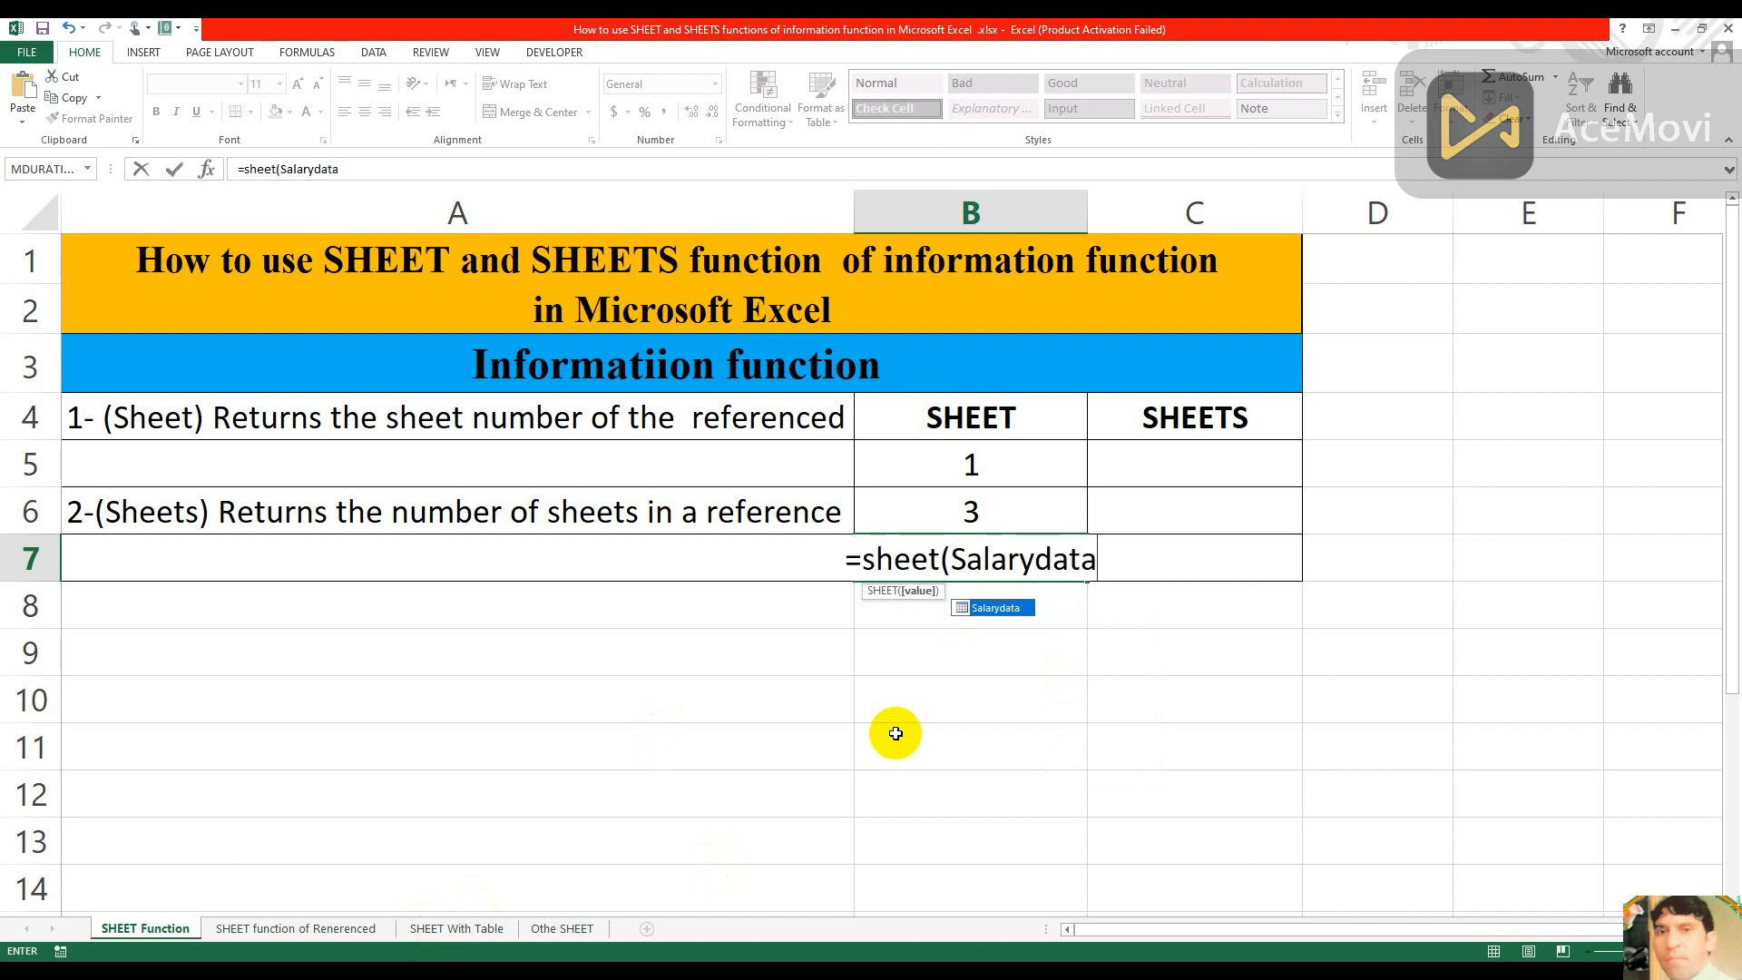
type(")")
key("Return")
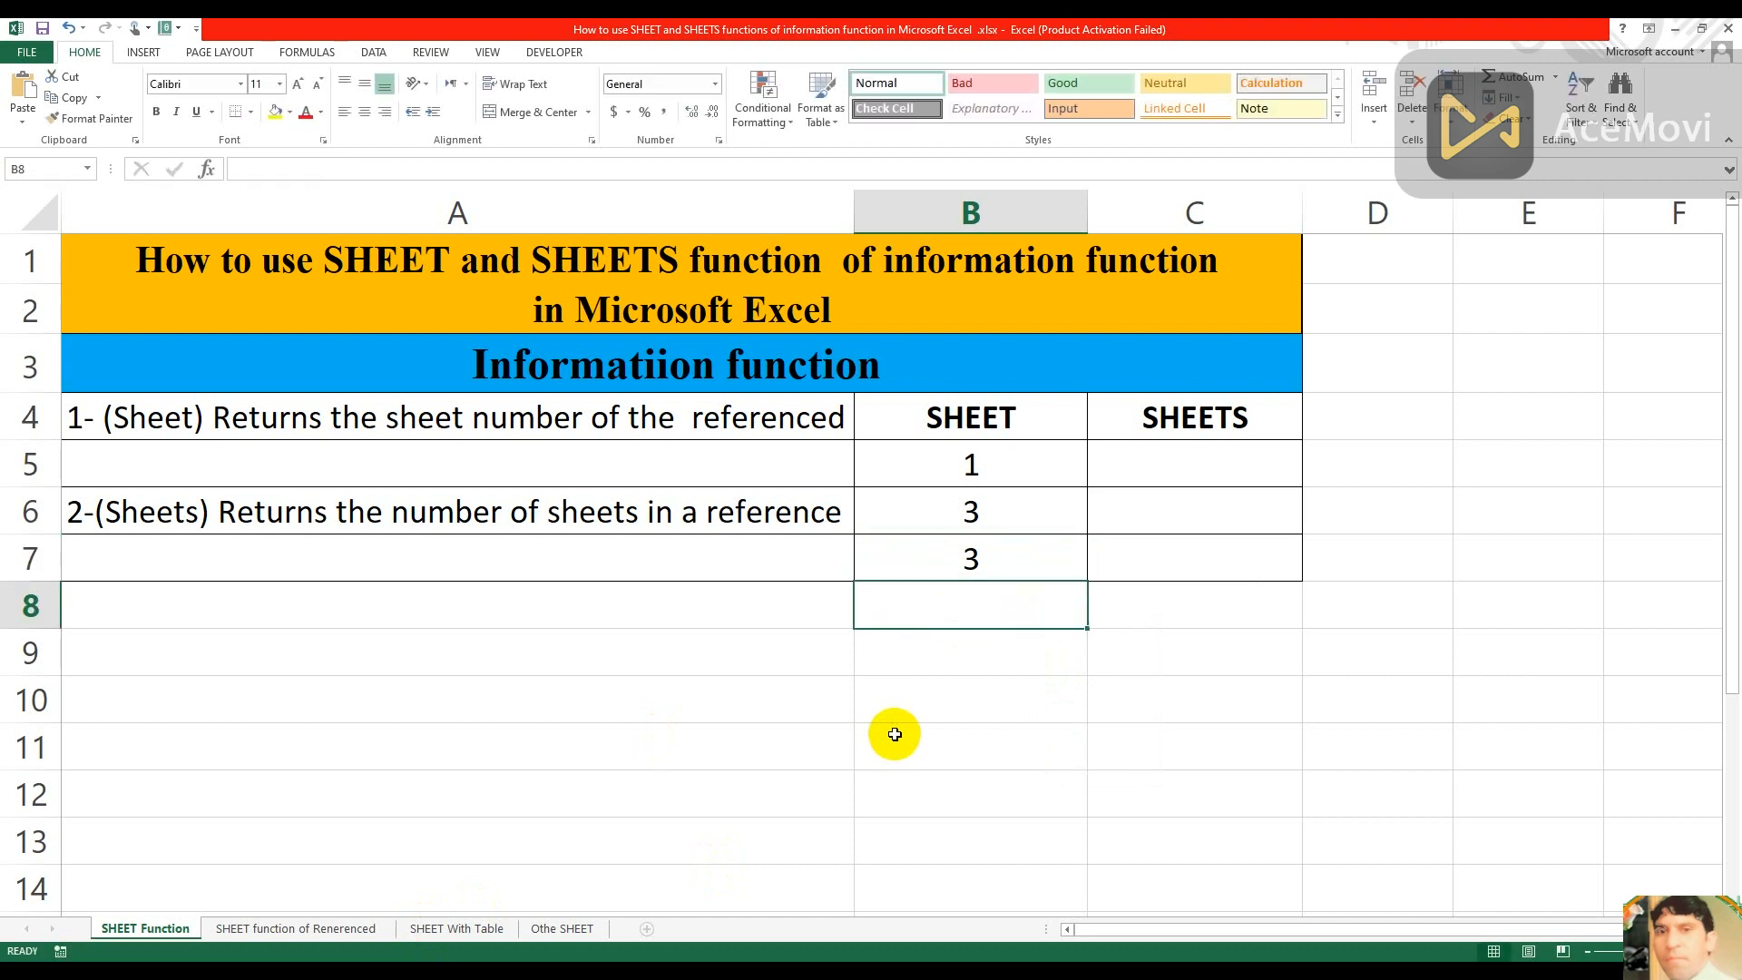
- Review the SHEET formulas in cells B7 and B6 against the table on the SHEET With Table worksheet
left_click(1005, 548)
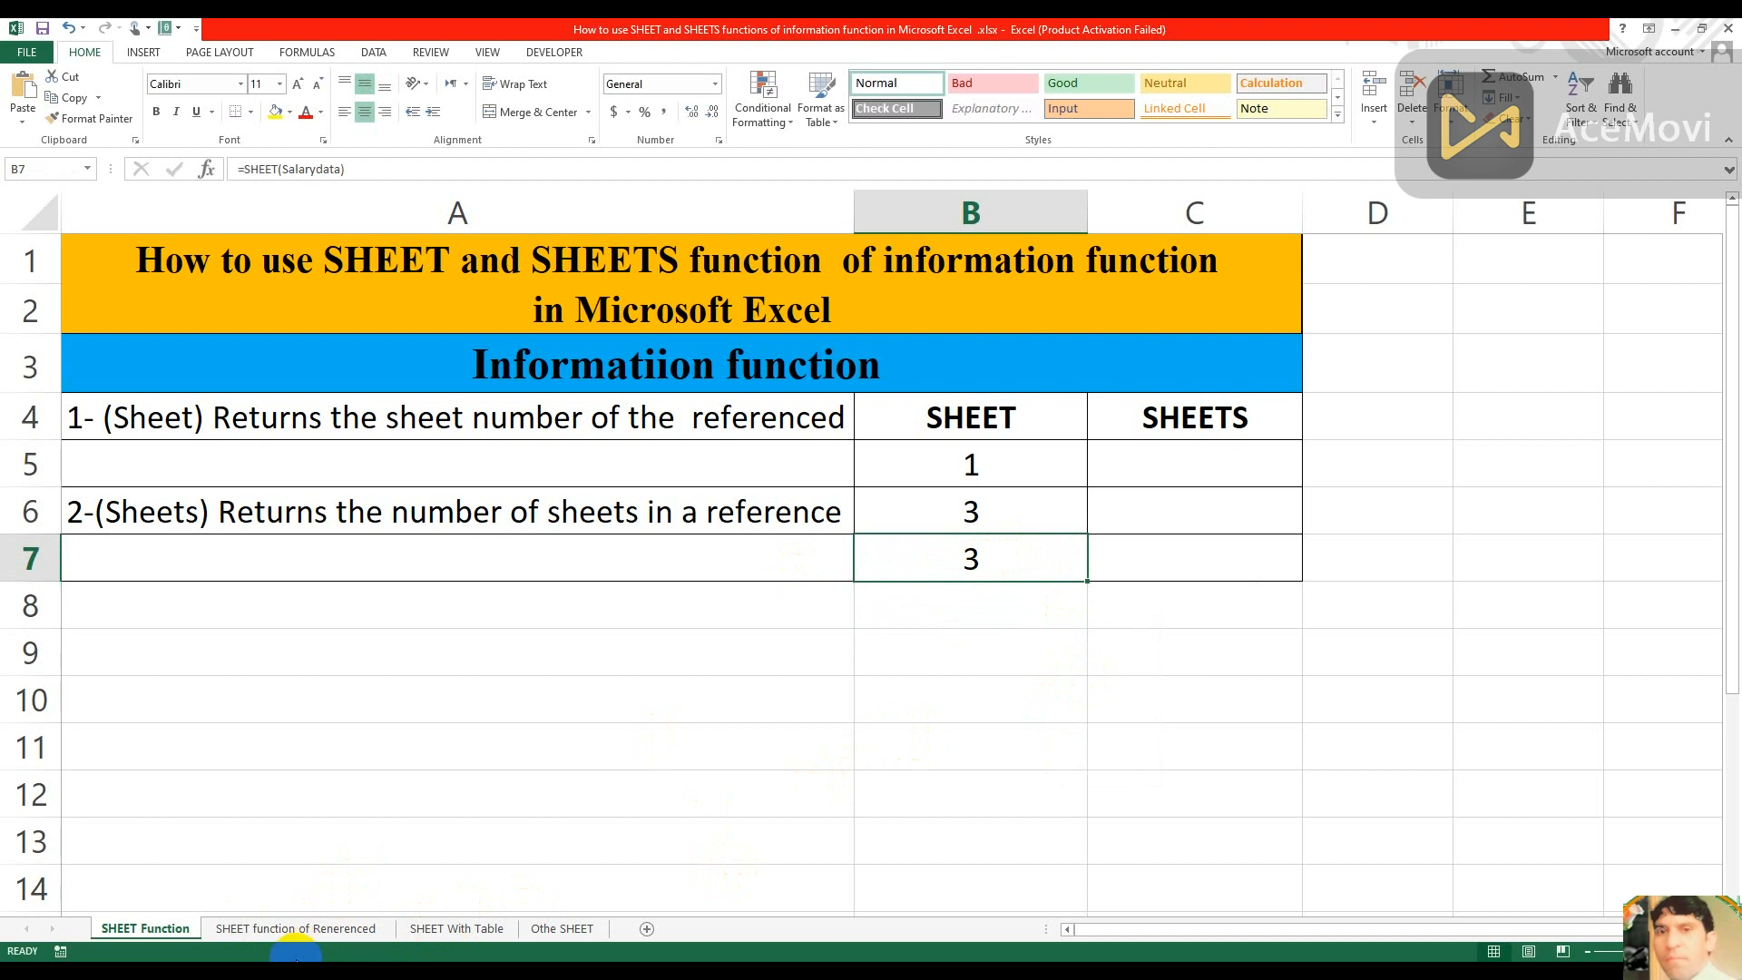
left_click(445, 930)
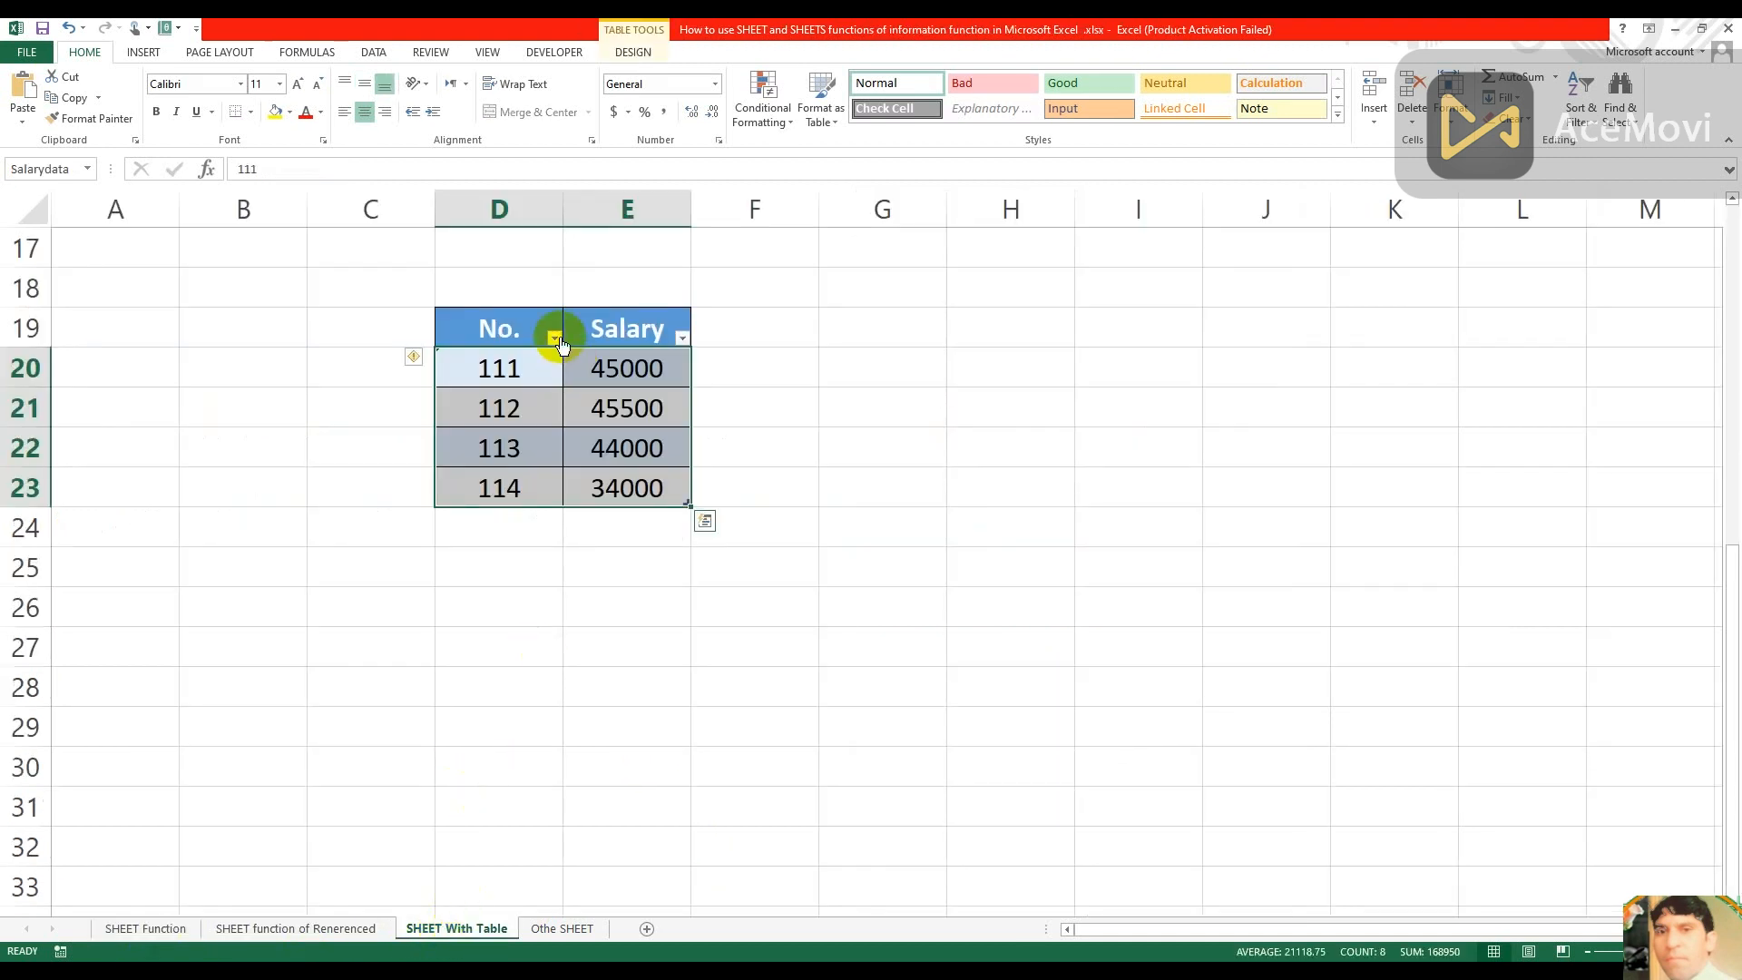
left_click_drag(498, 327, 627, 490)
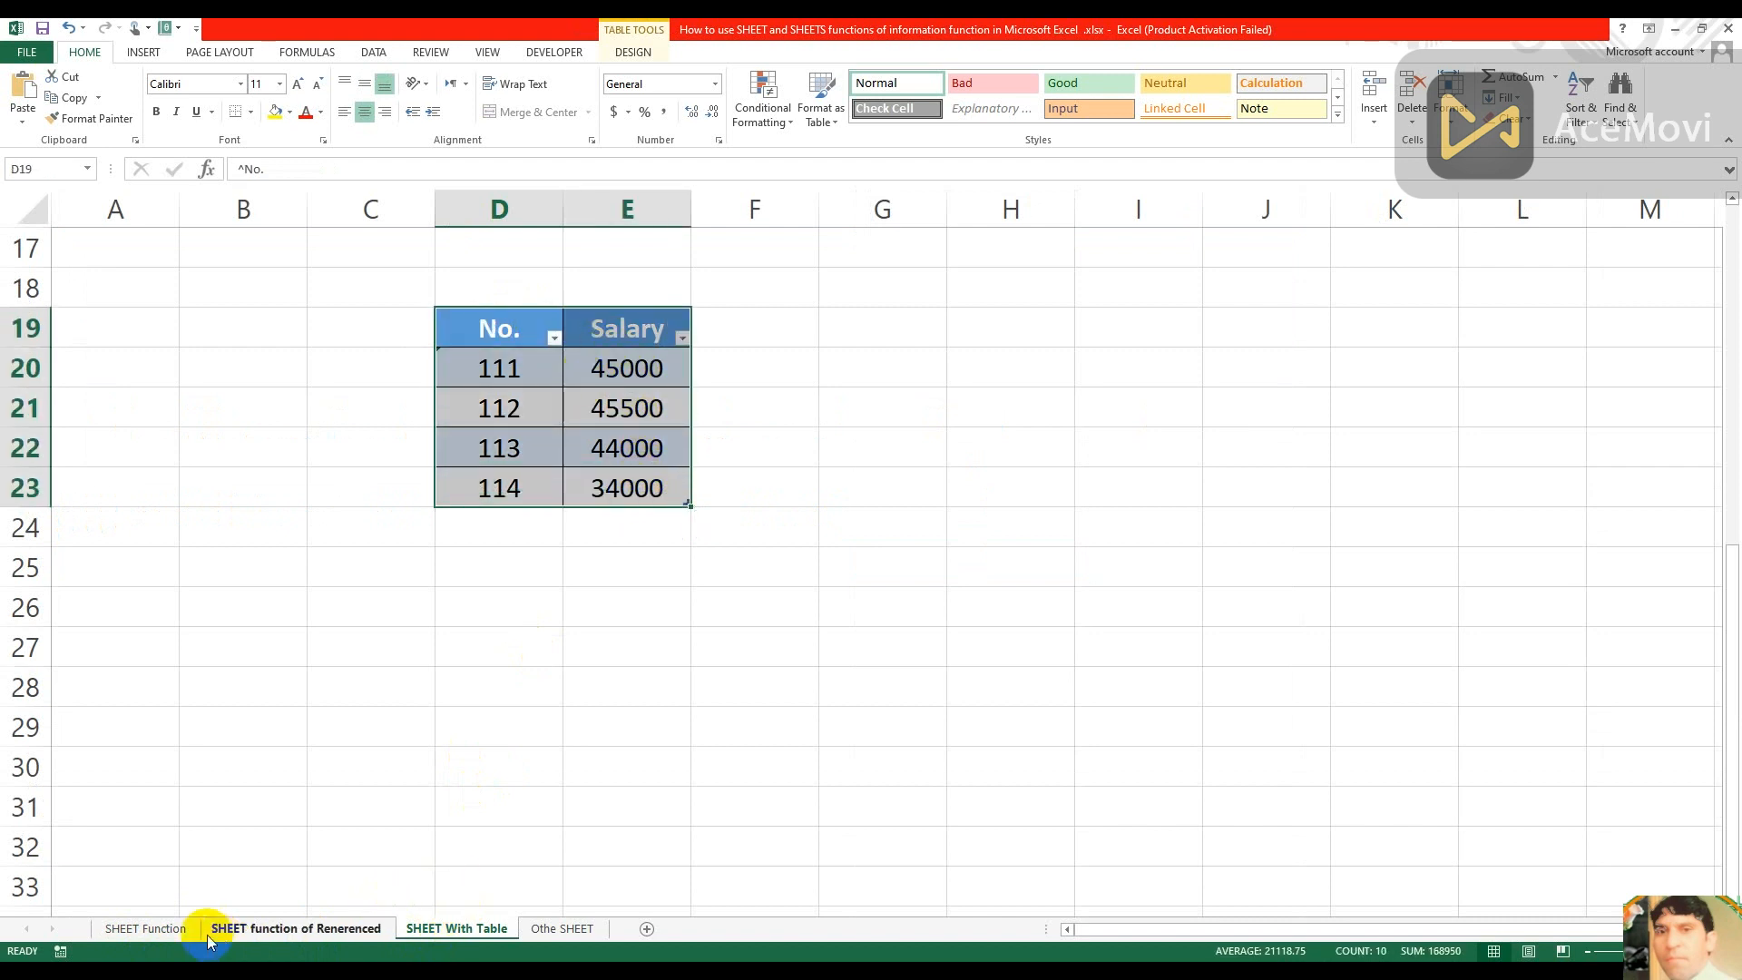
left_click(167, 926)
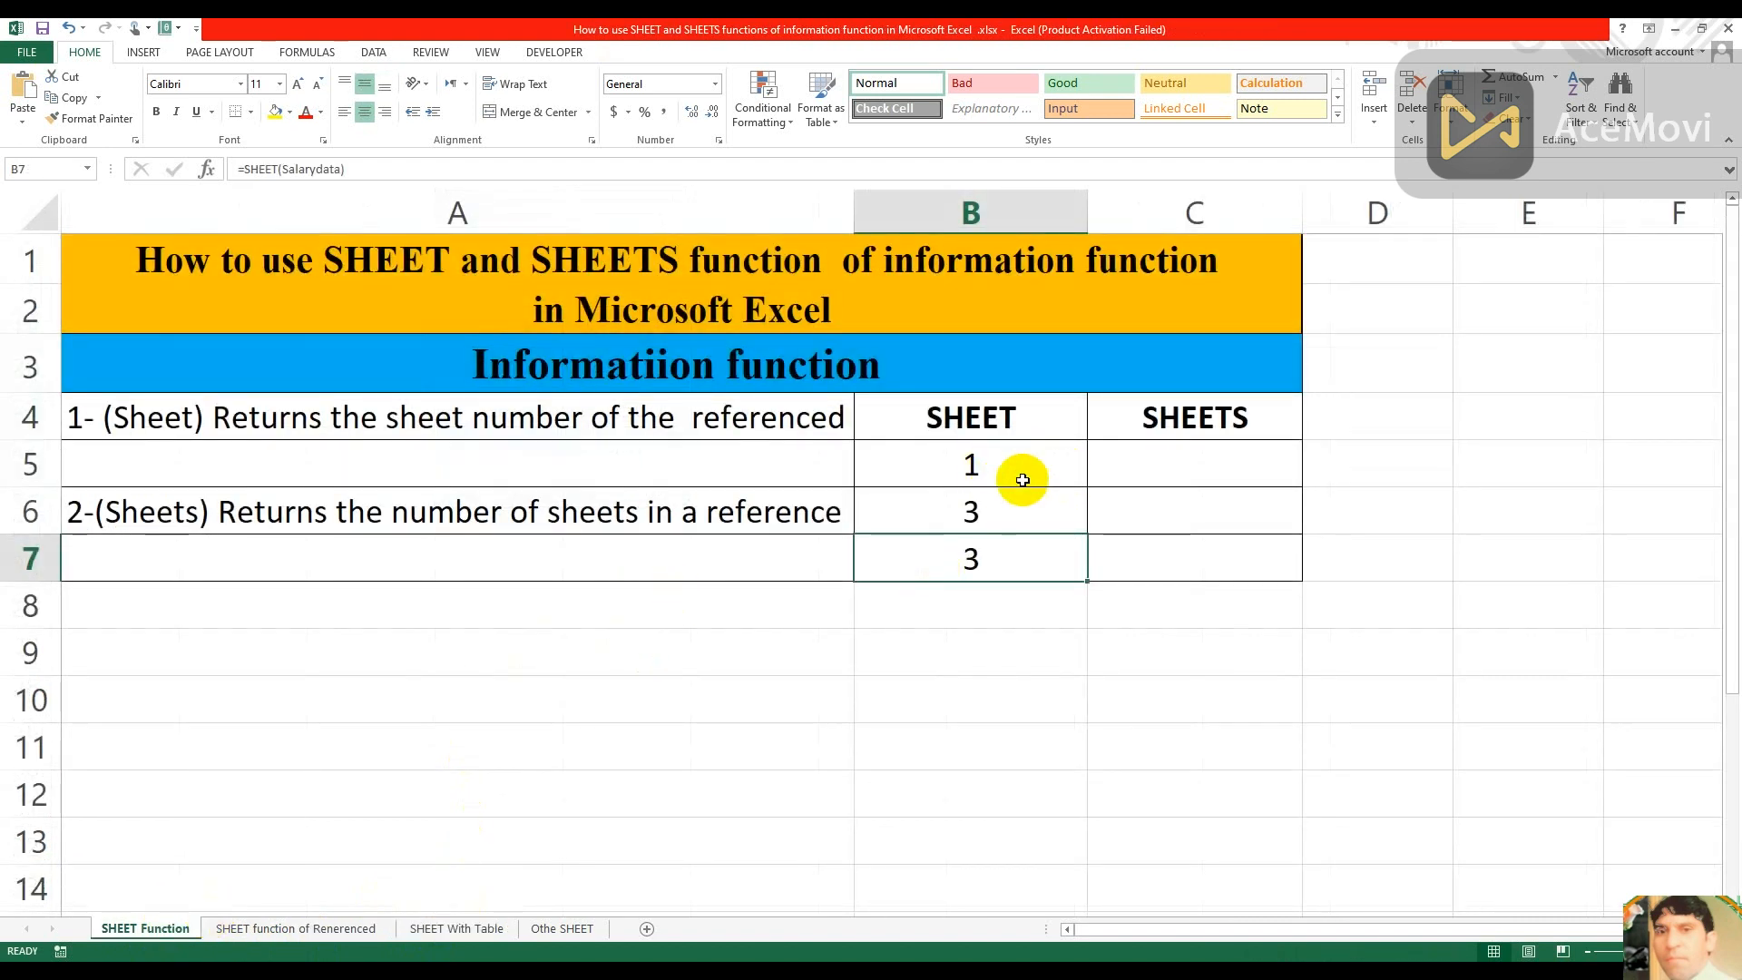
left_click(955, 514)
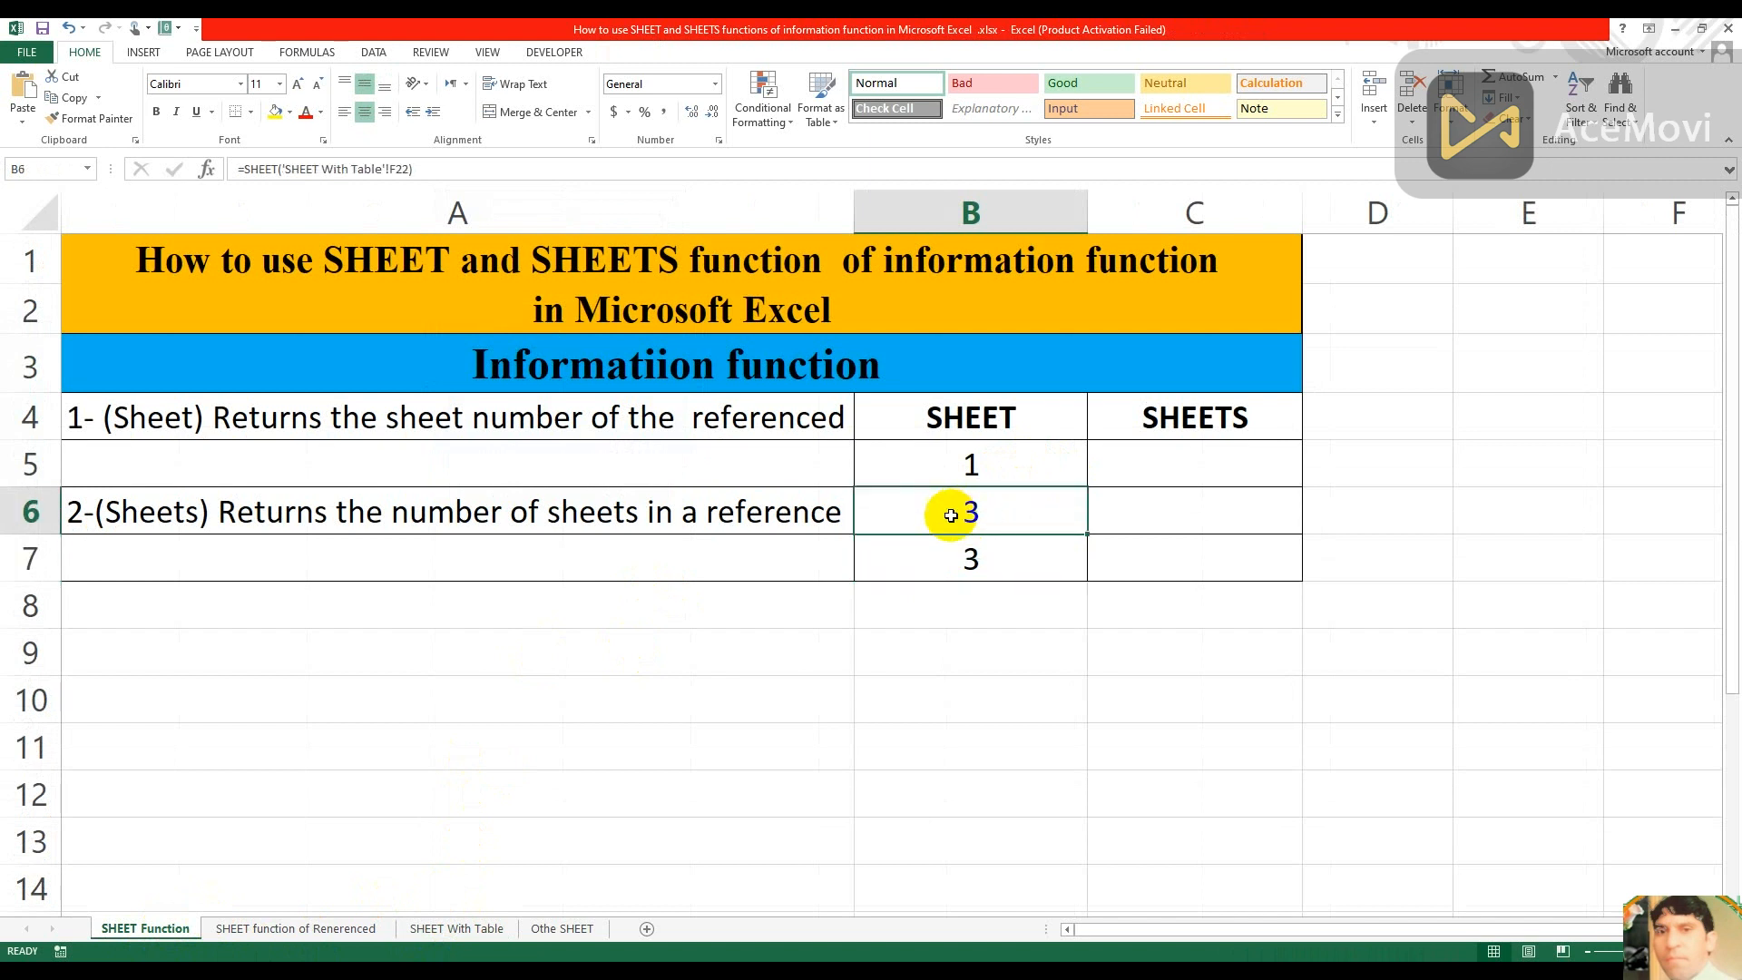
double_click(1002, 504)
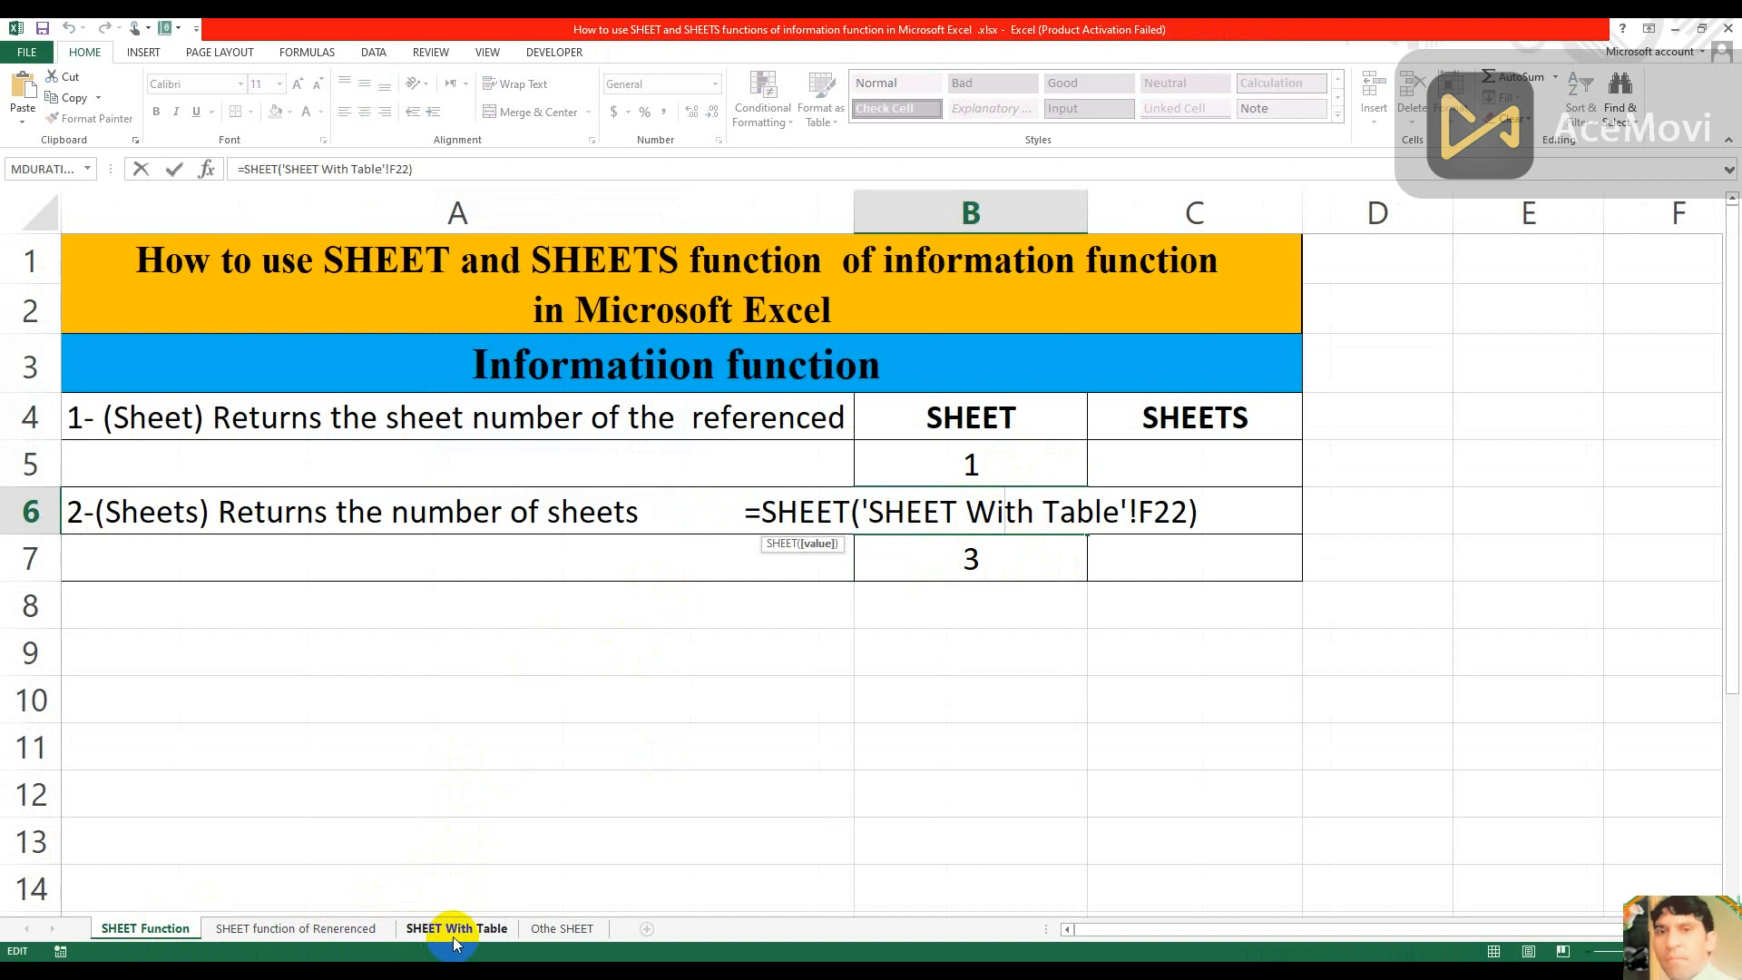
key("Return")
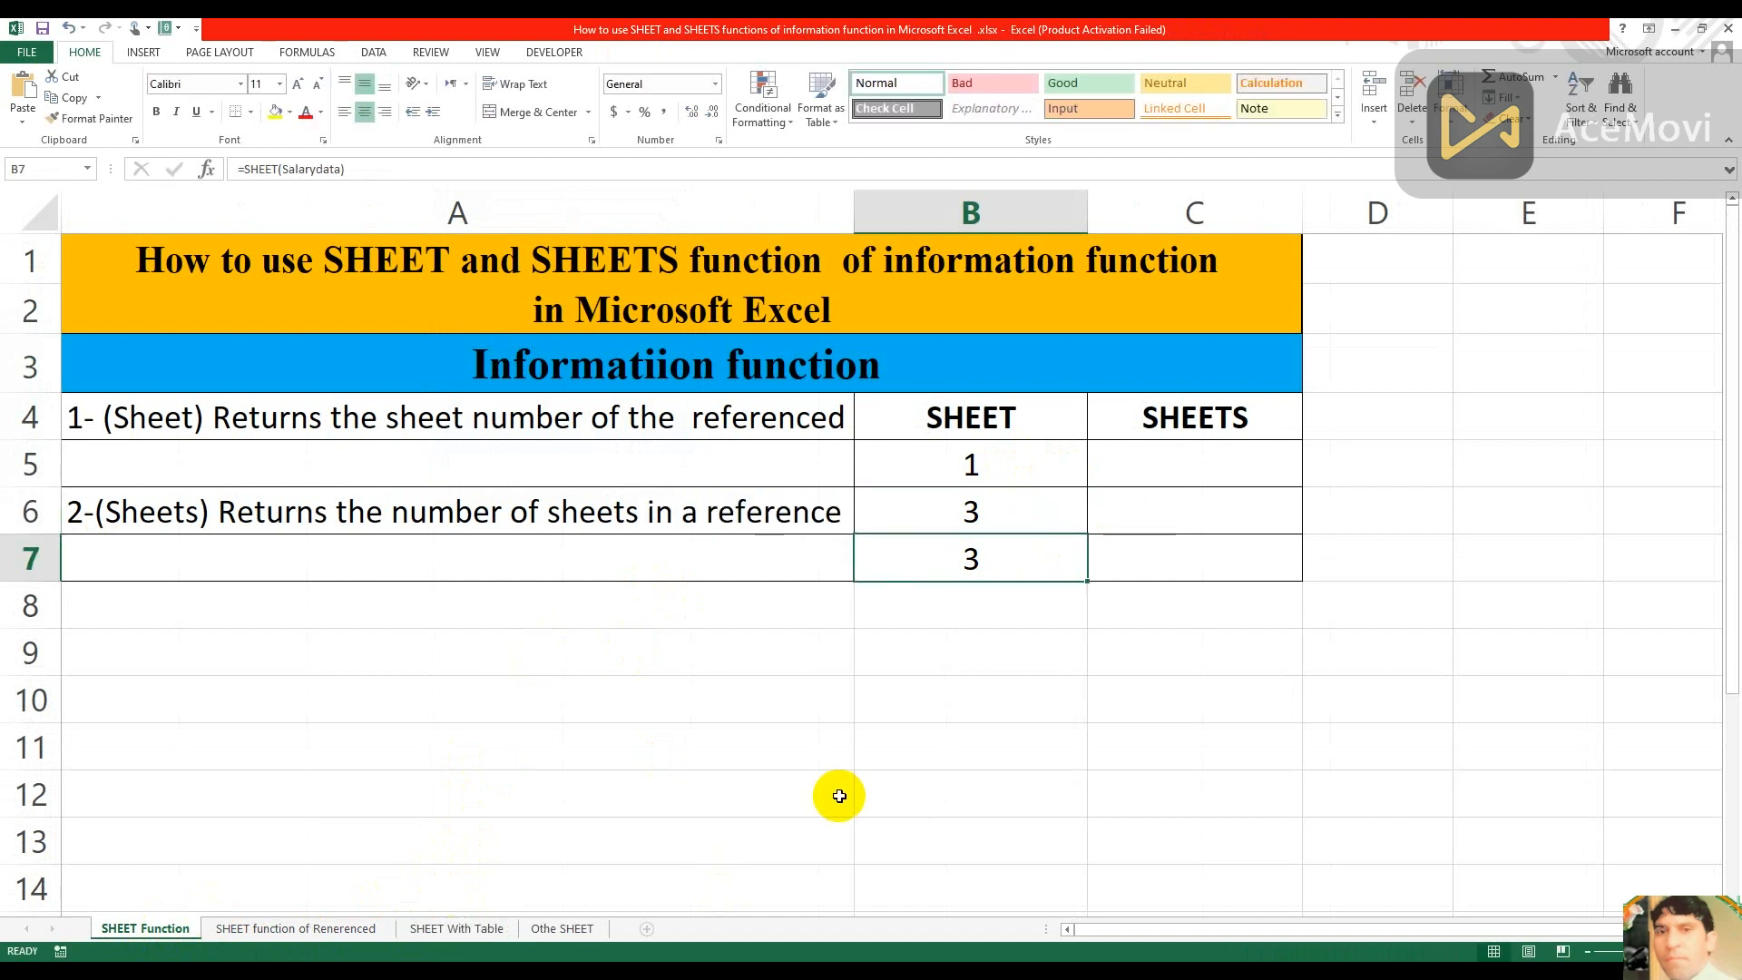
- Enter =SHEETS() in cell C5 of the SHEET Function worksheet and check the formula
left_click(1232, 471)
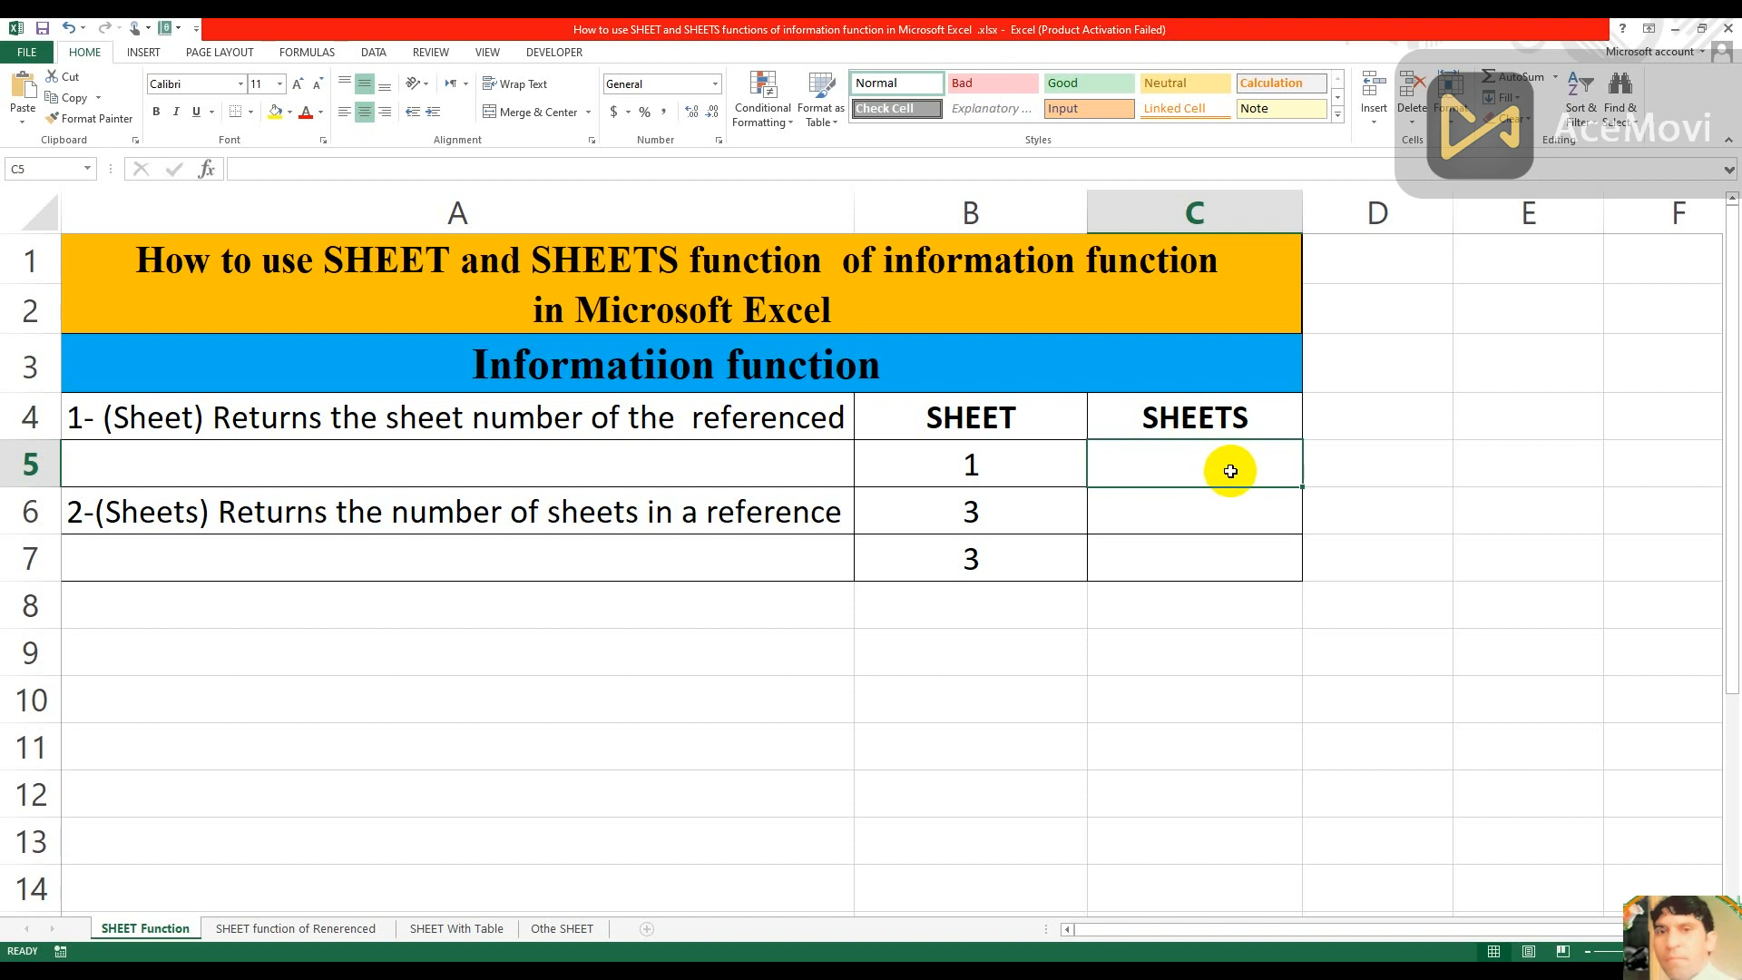
type("=")
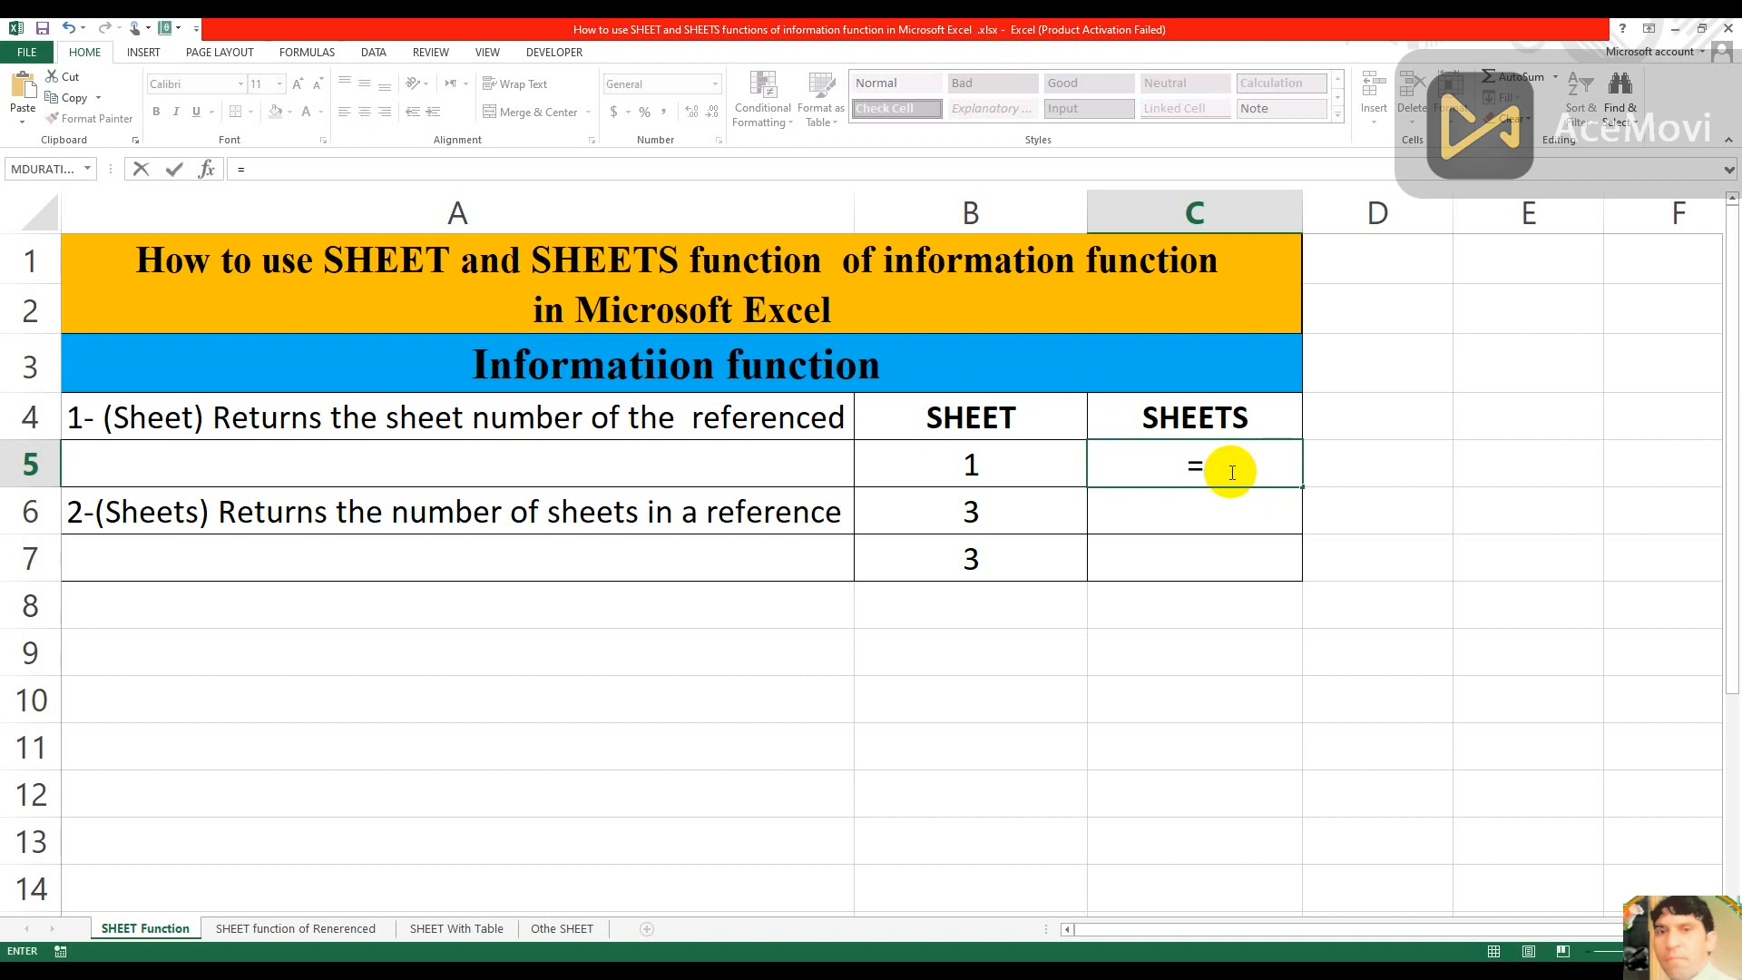
type("shee")
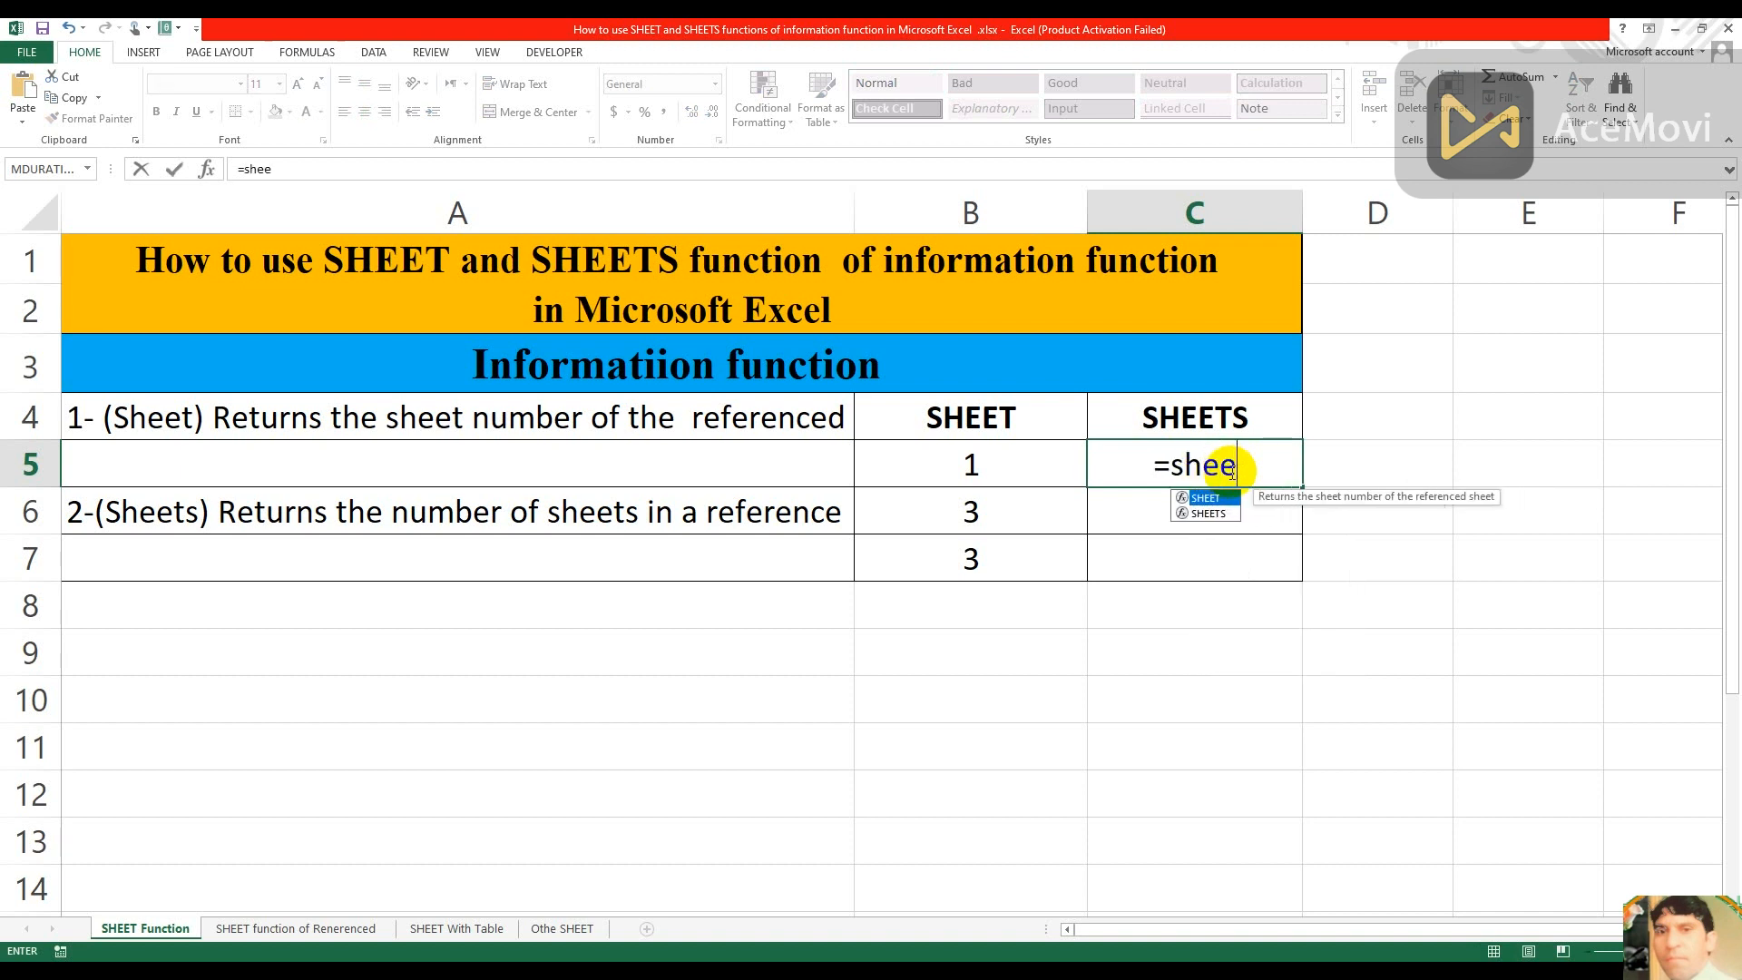
type("ts")
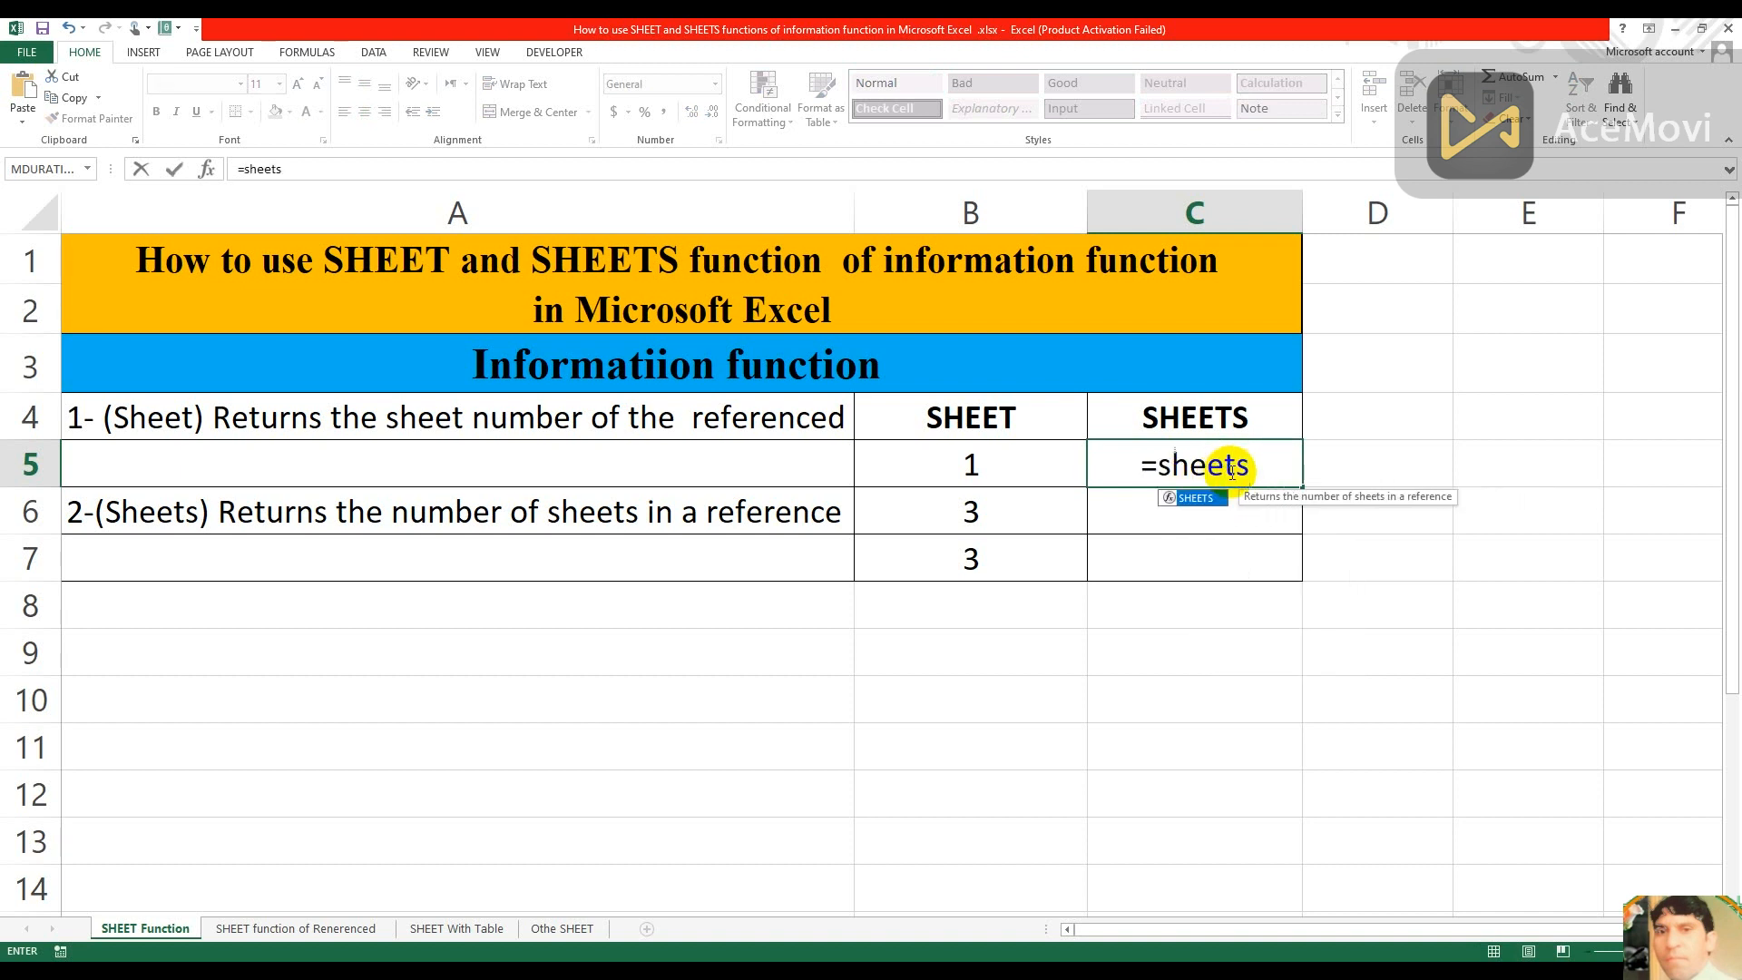
type(")")
key("BackSpace")
type("(")
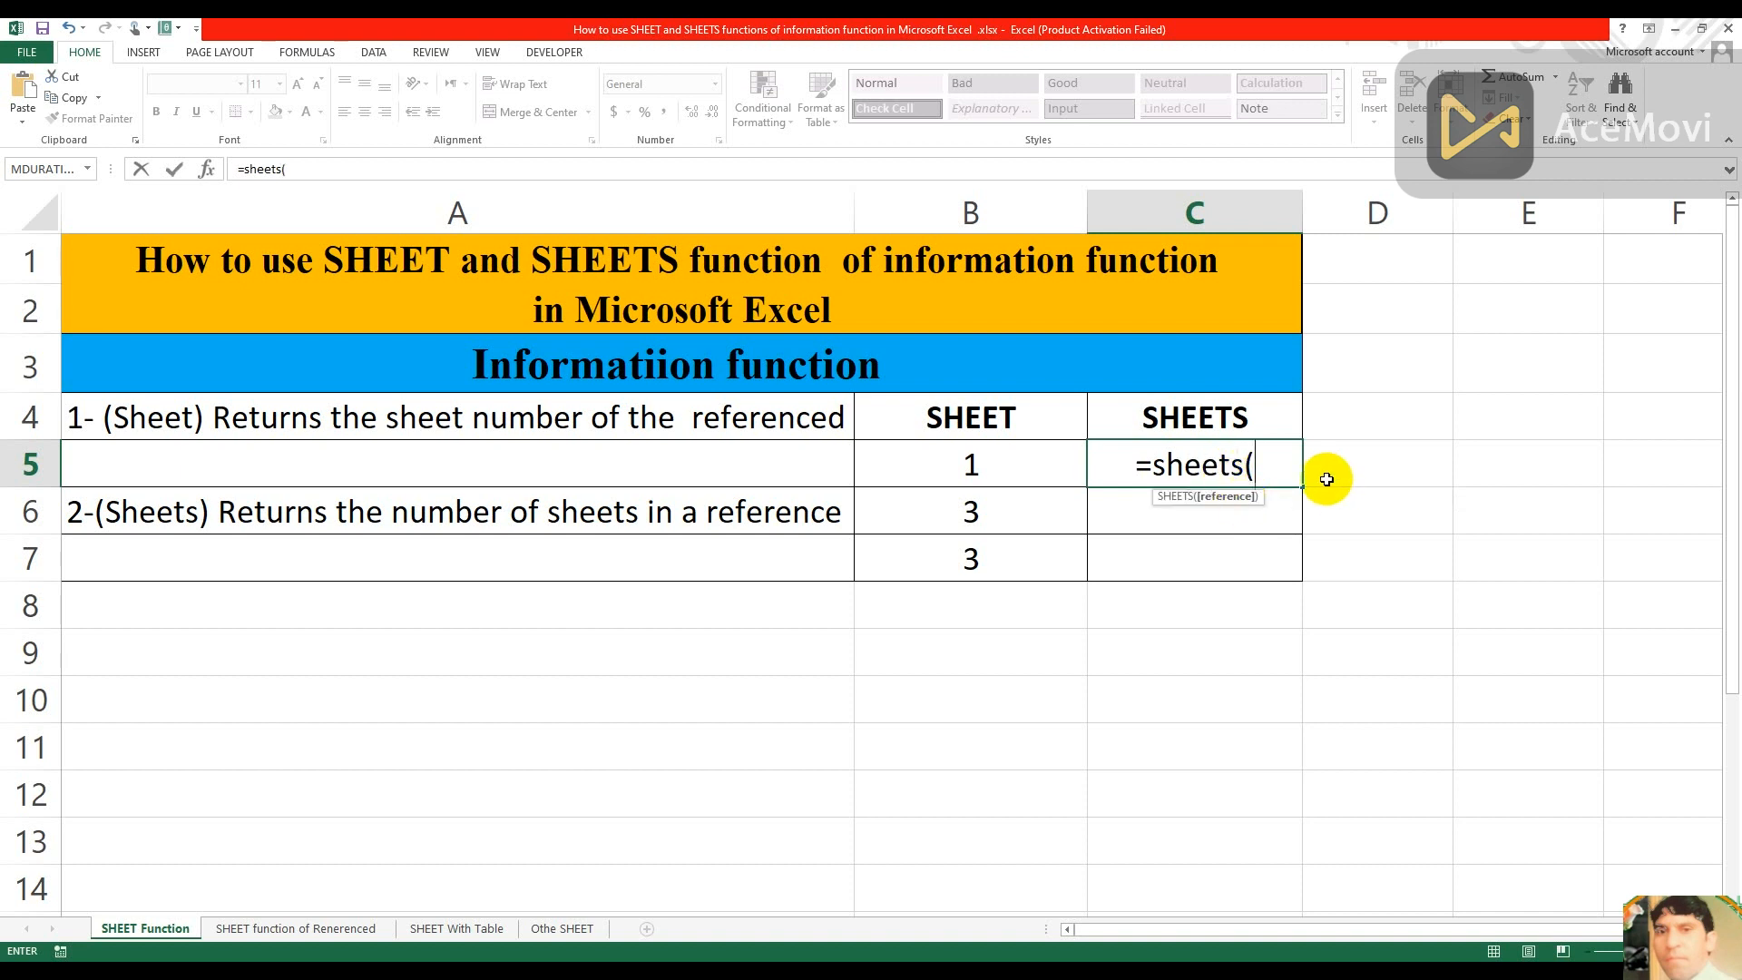
type(")")
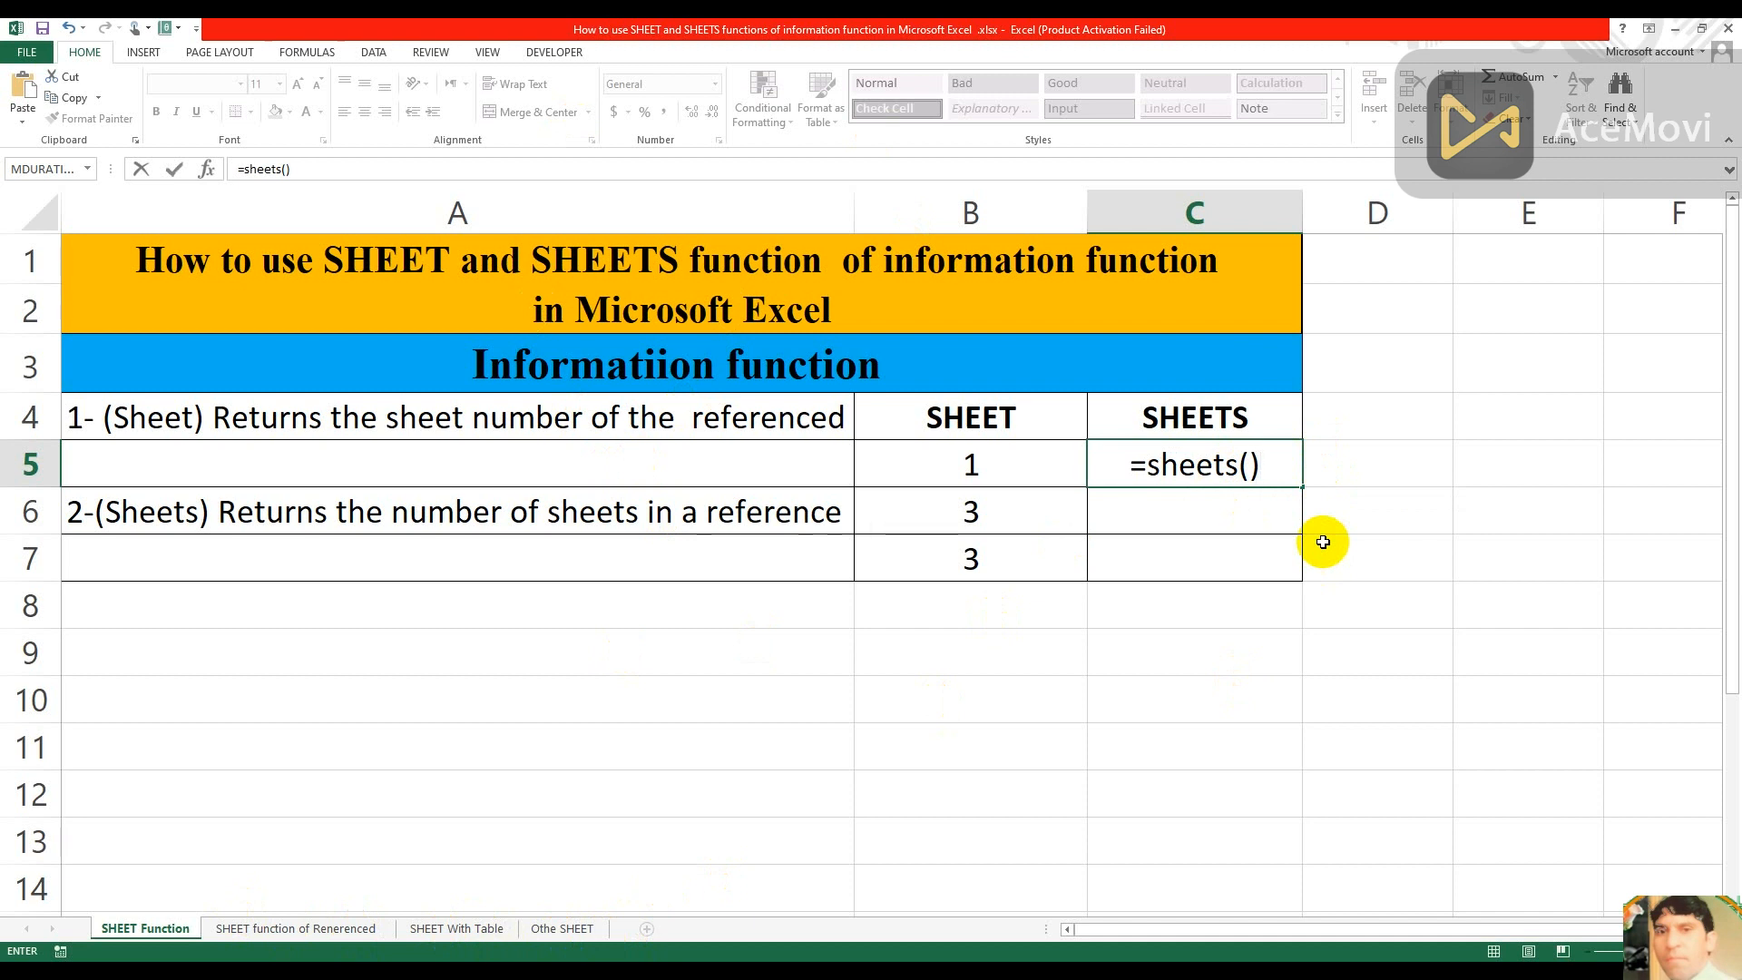
key("Return")
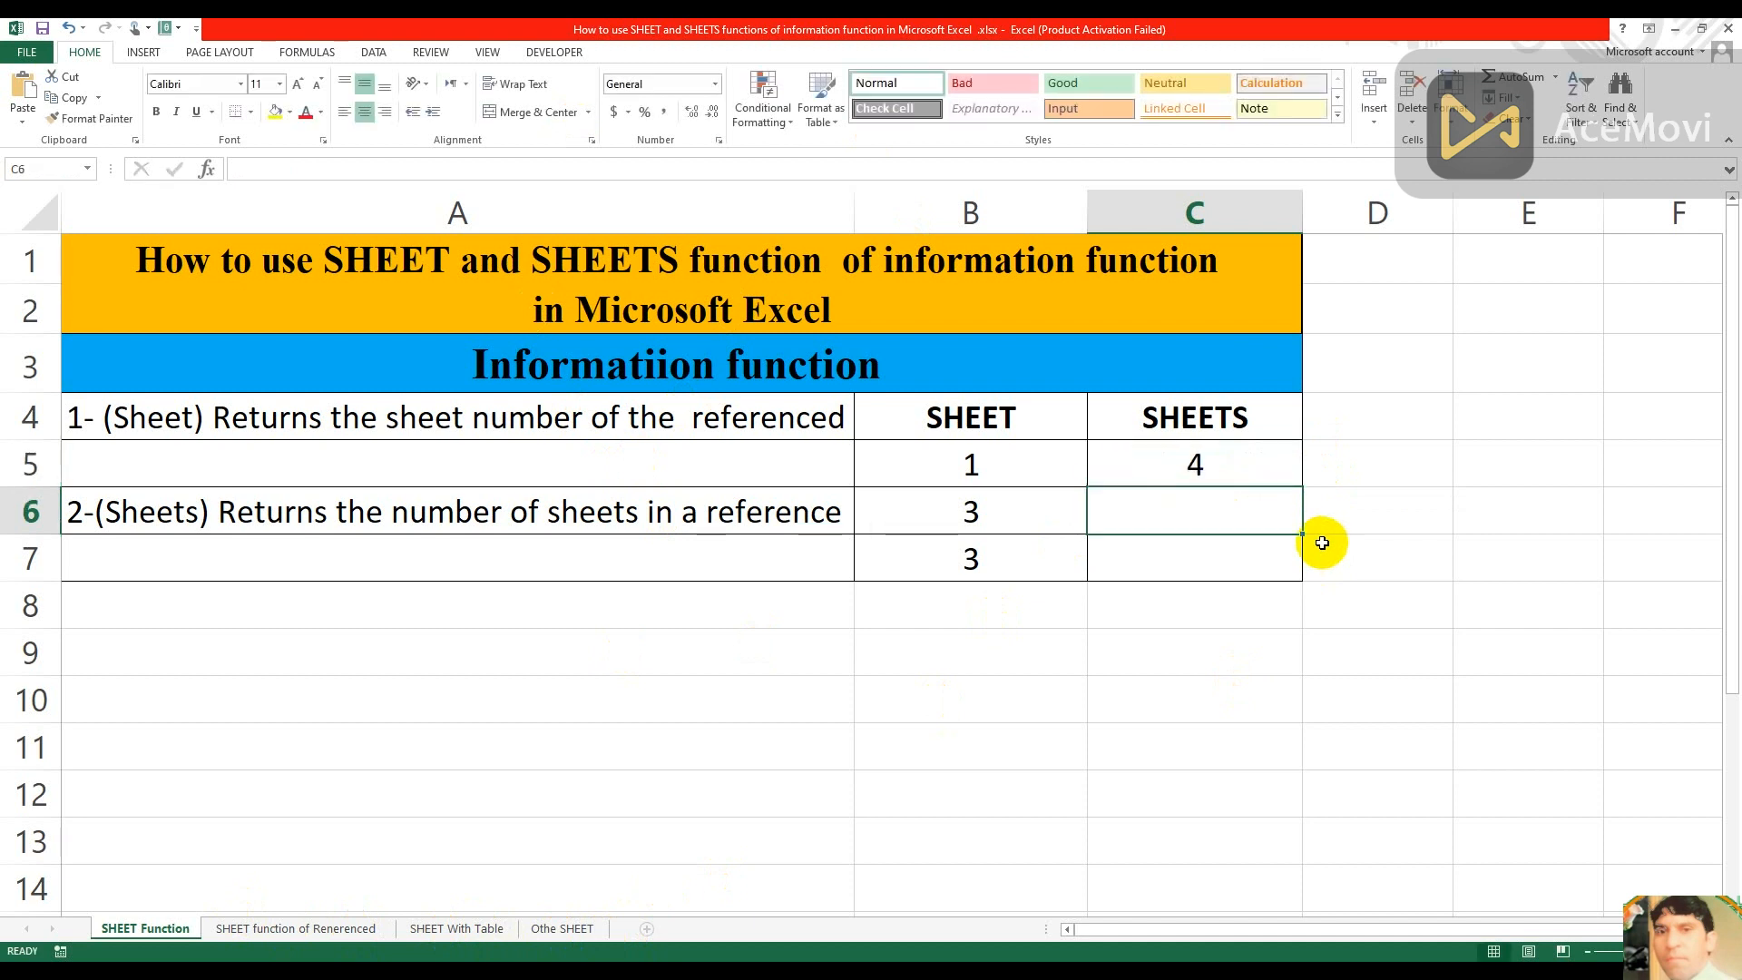
left_click(1263, 465)
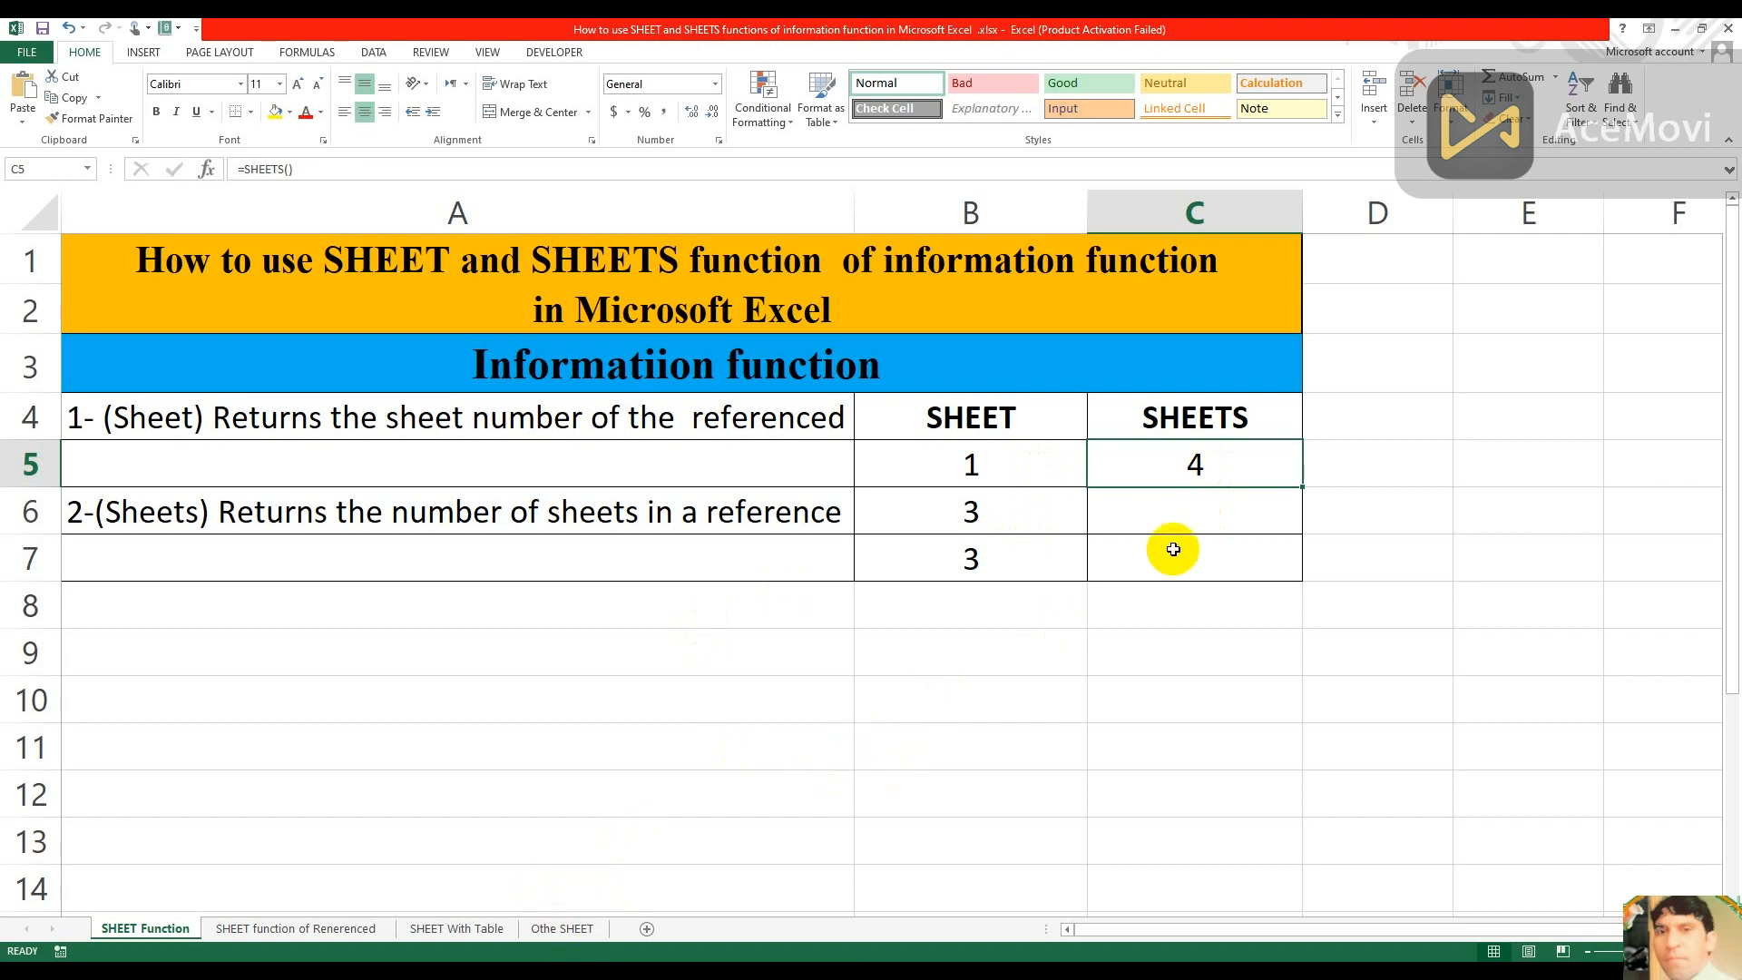
- Enter =SHEETS('SHEET function of Renerenced :Othe SHEET '!F9) in cell C6, referencing cell F9 across that range of worksheets
left_click(1179, 511)
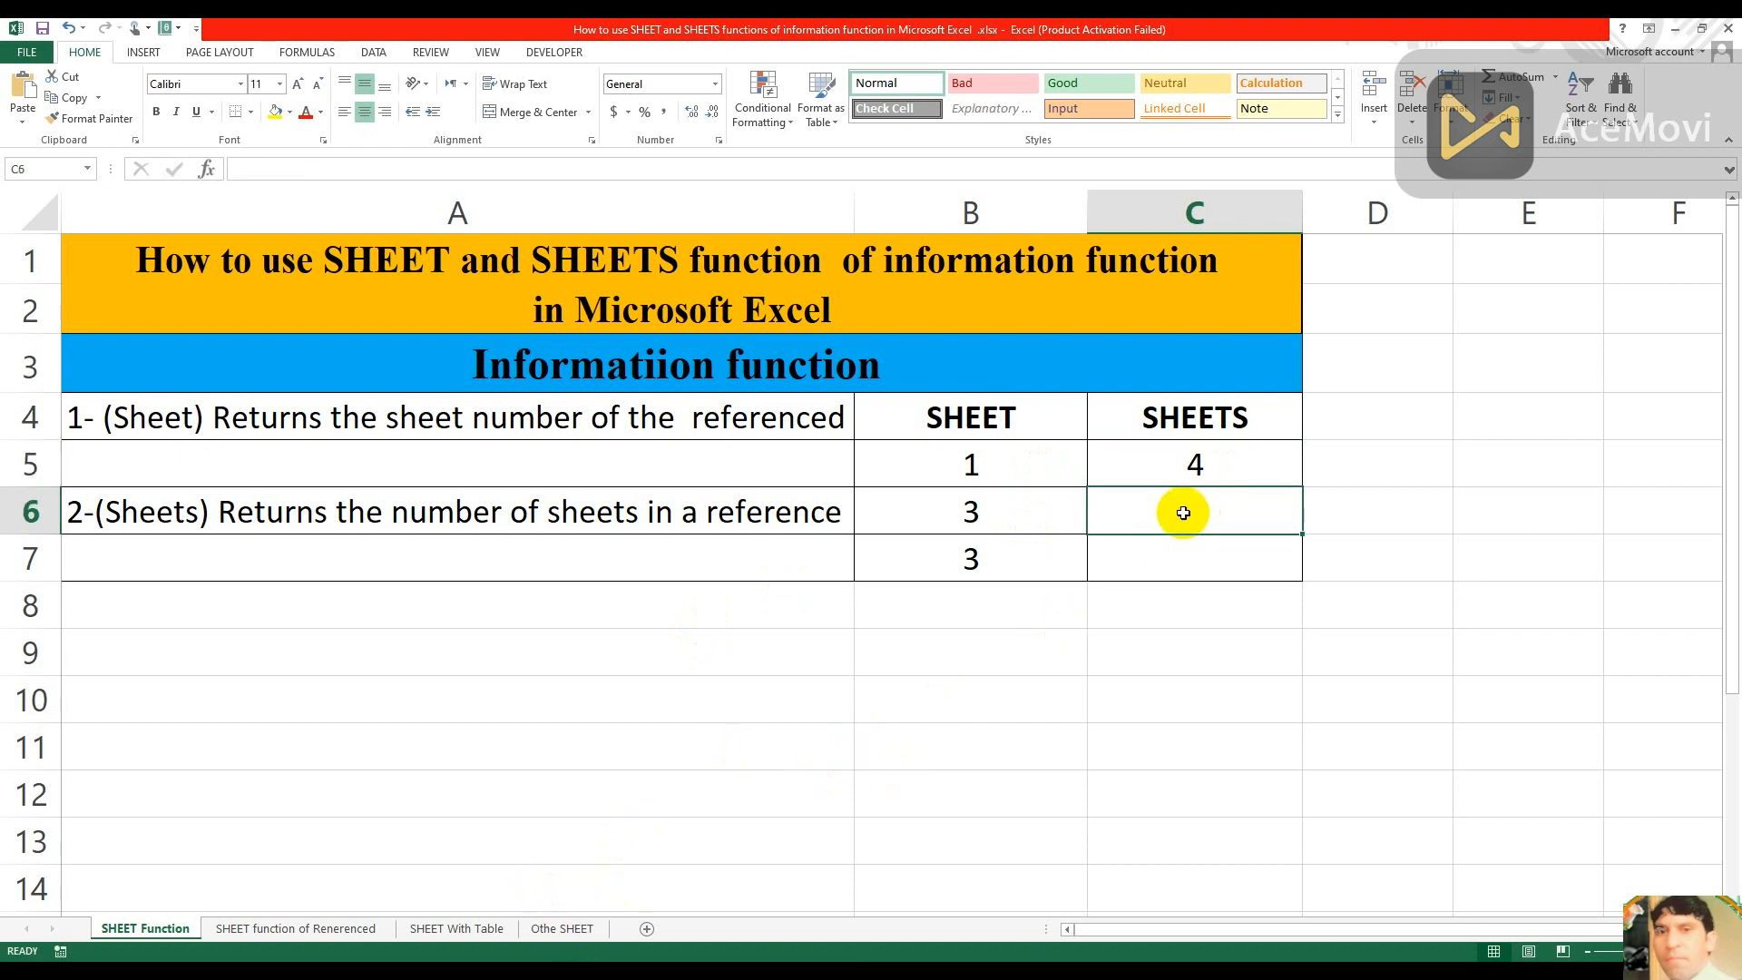
type("=sheets(")
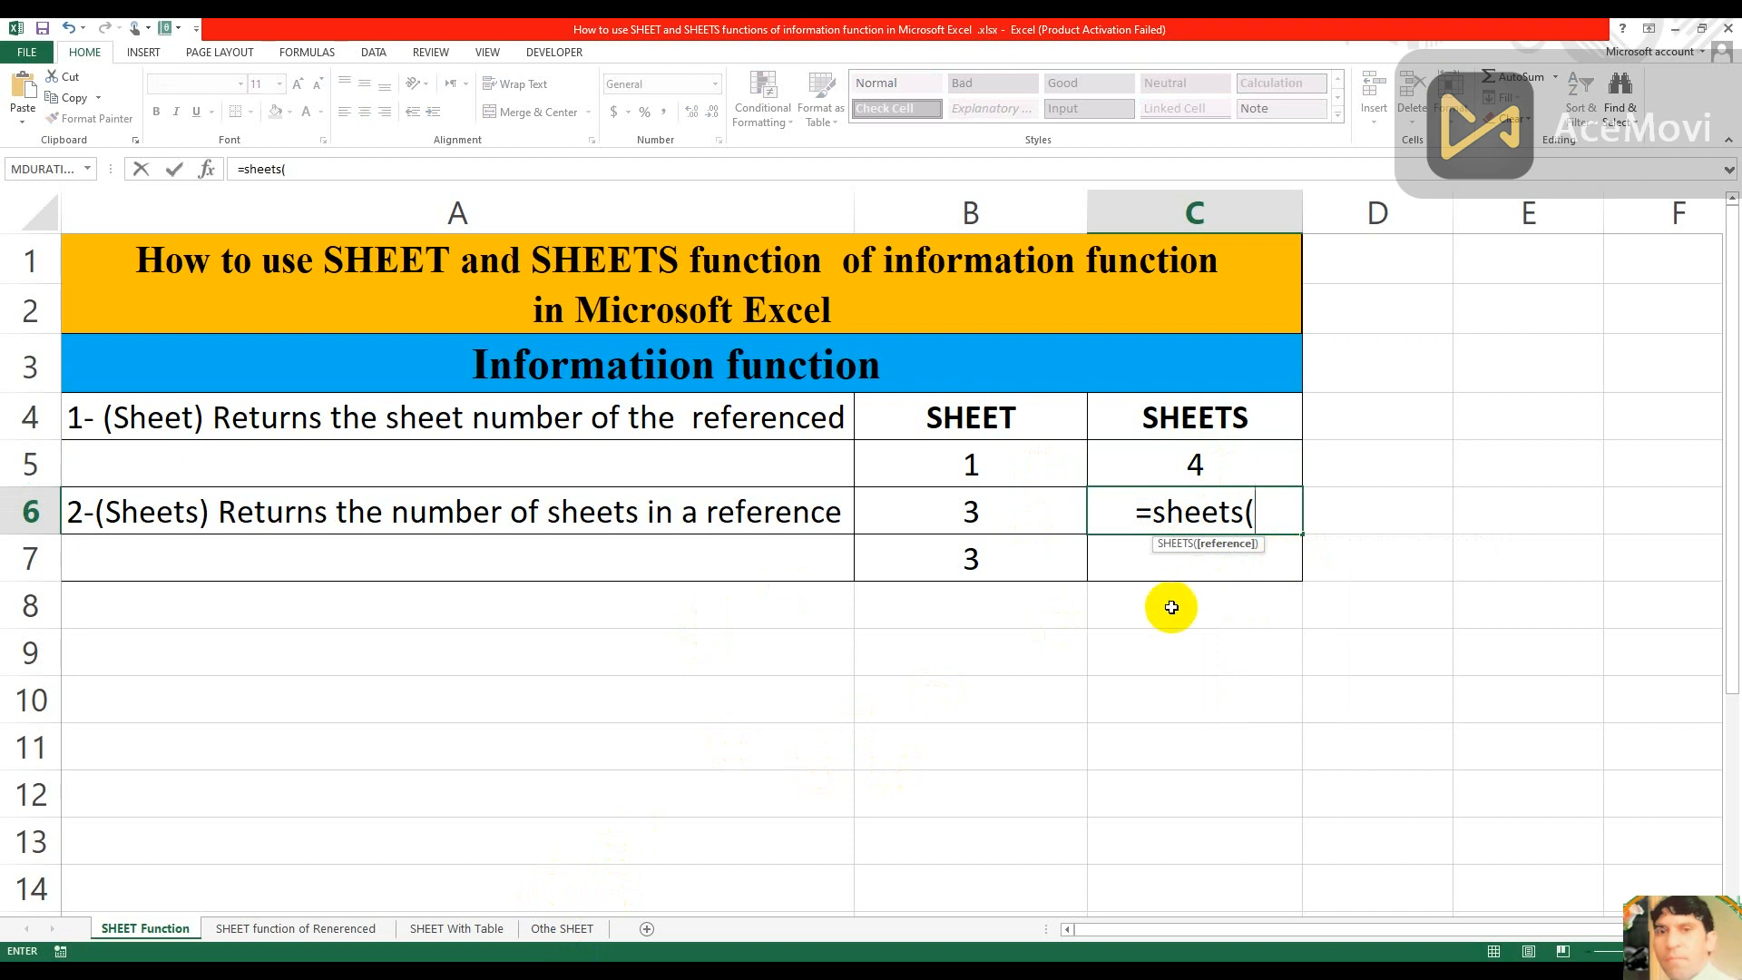
left_click(290, 928)
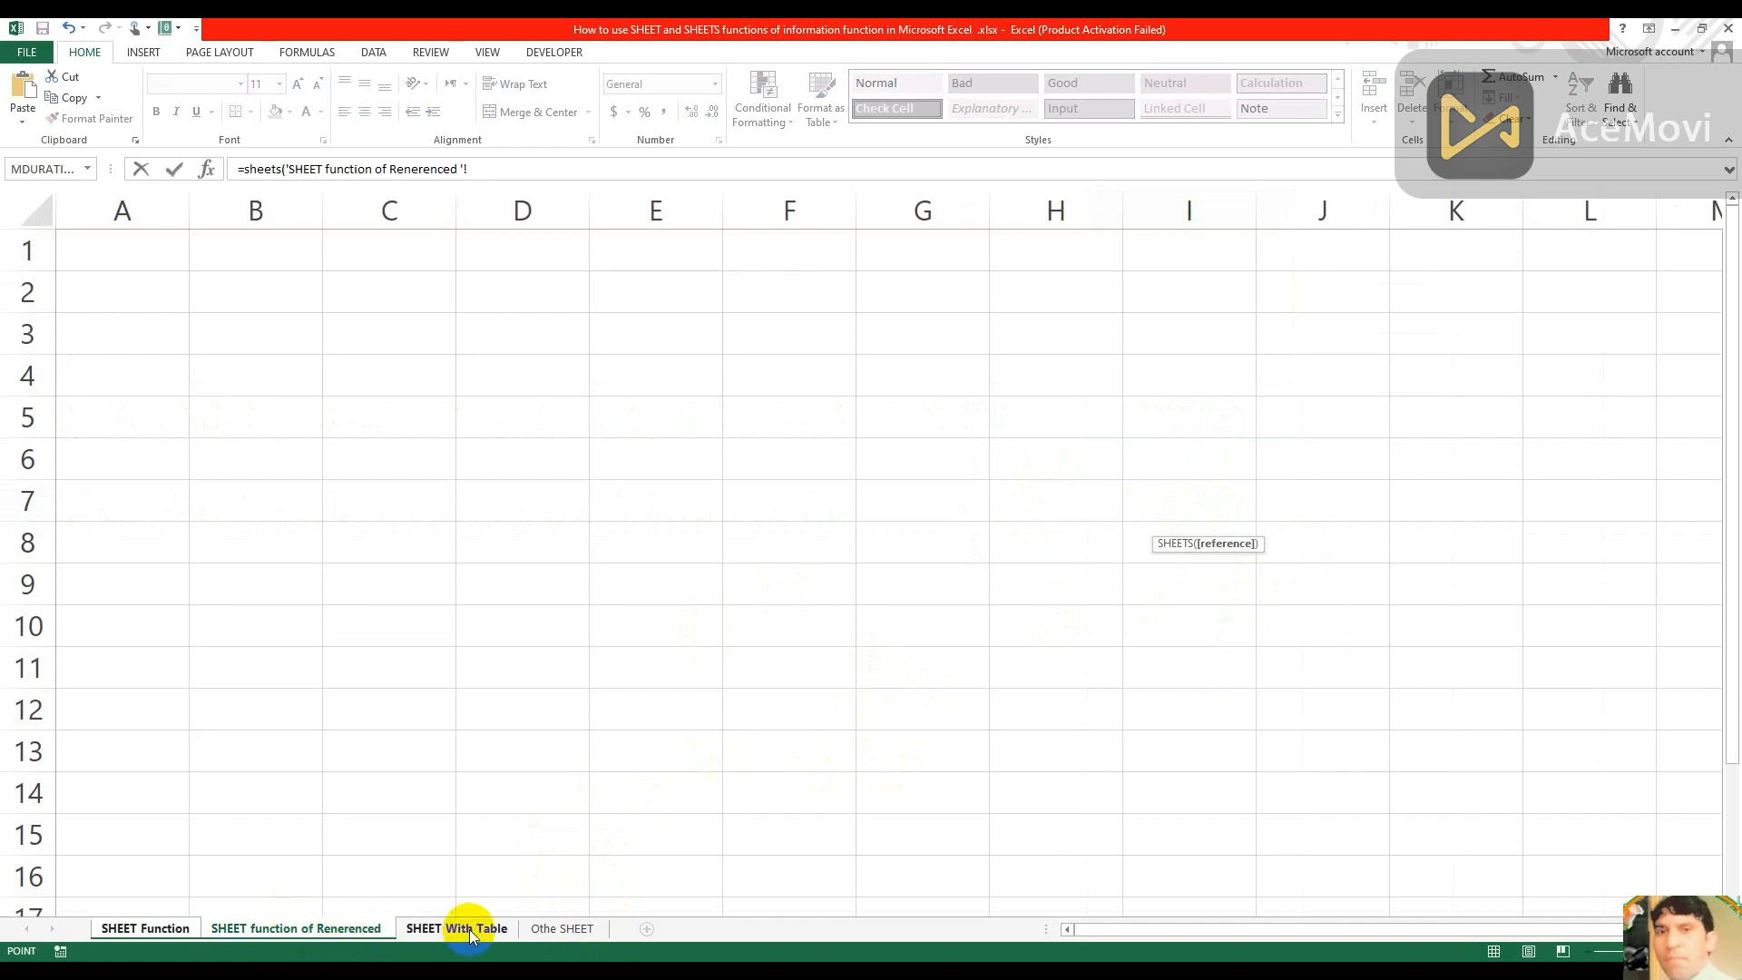
left_click(579, 928, "shift")
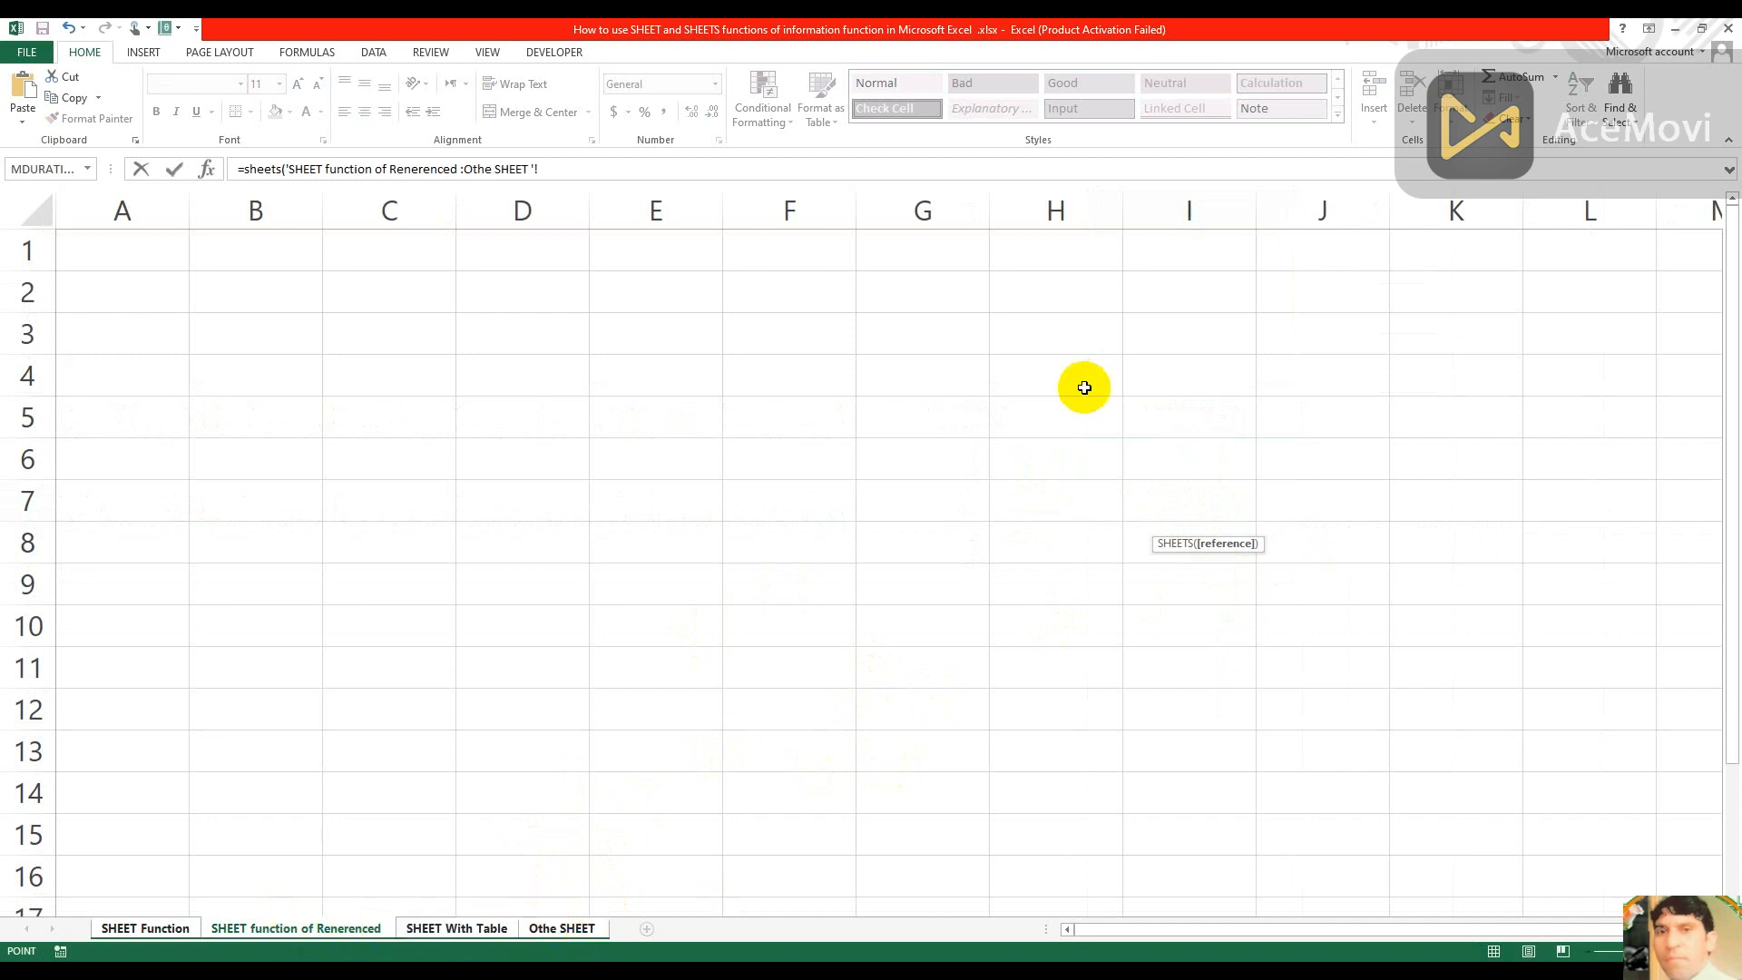
left_click(818, 602)
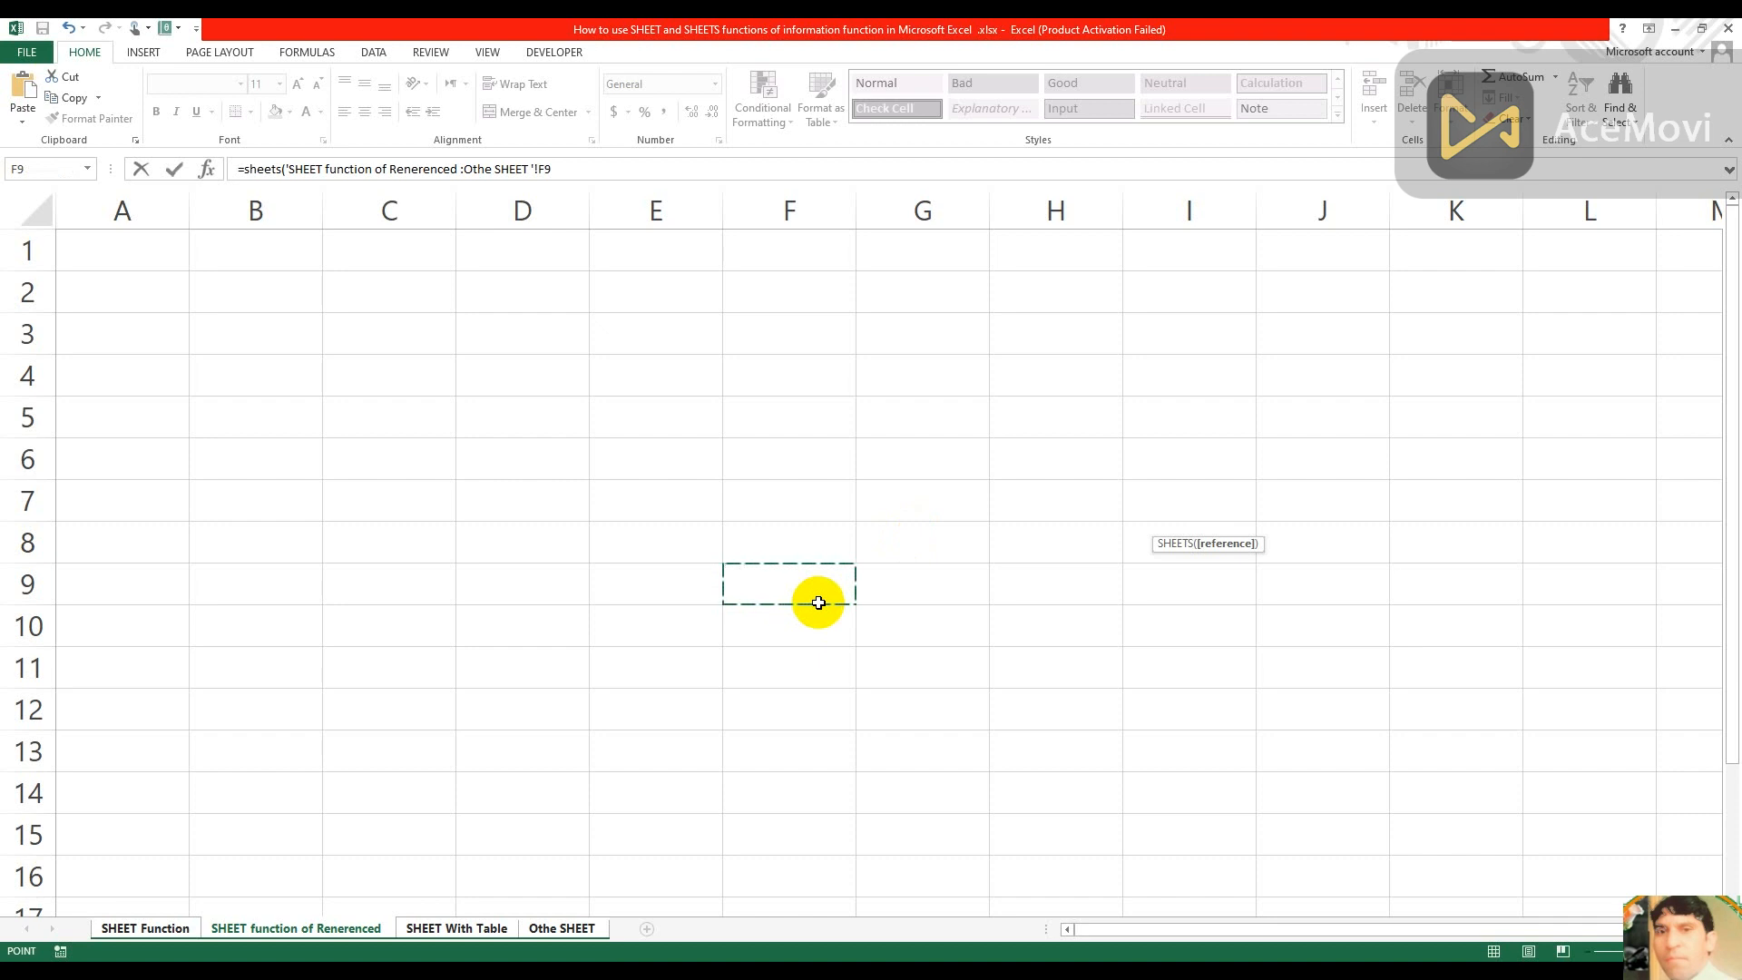
type(")")
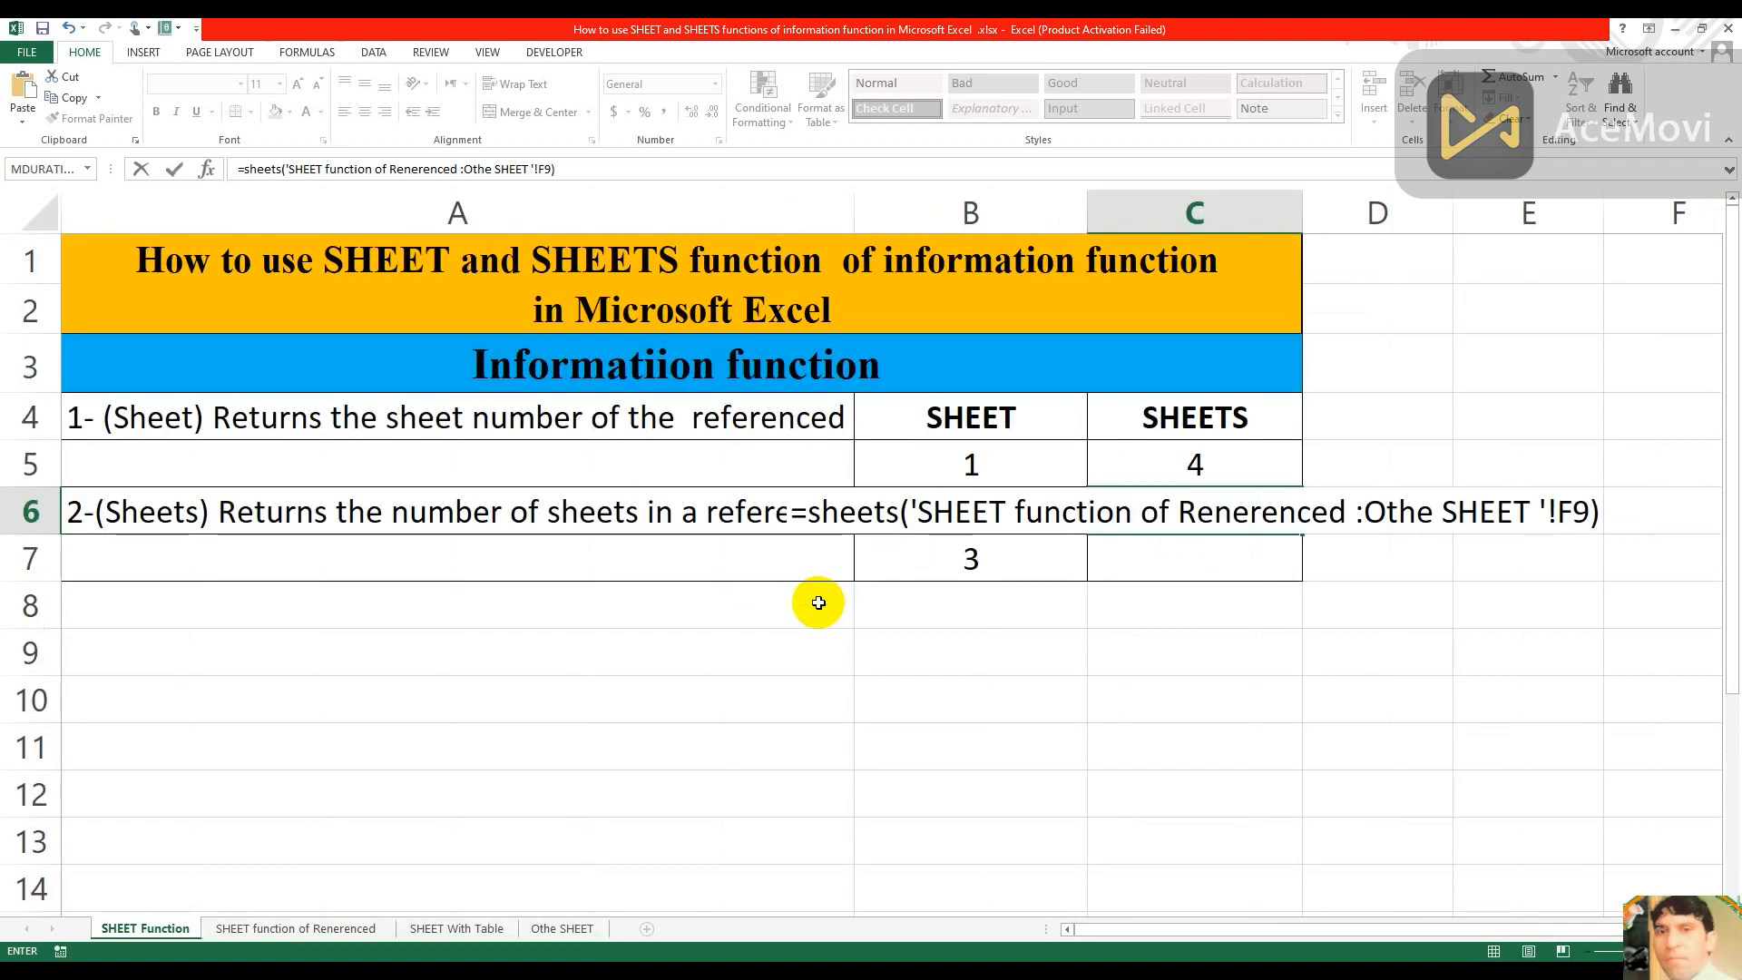
key("Return")
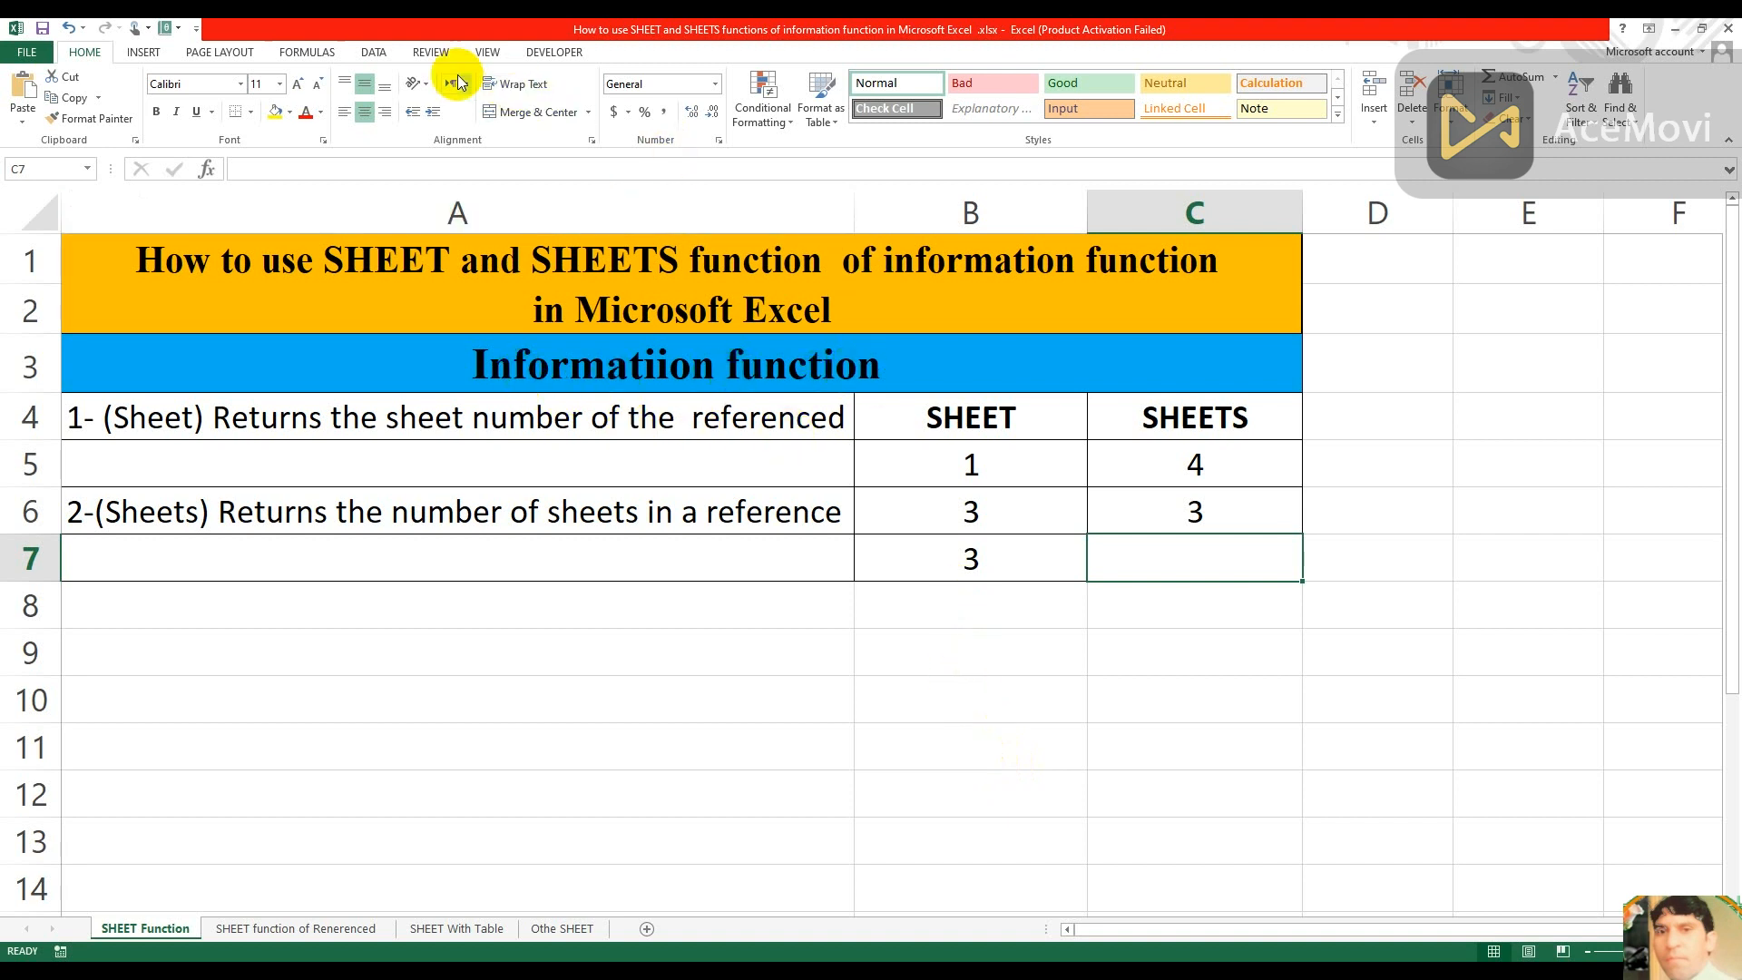
- Look up the SHEET and SHEETS functions in the Information category of the function library
left_click(292, 55)
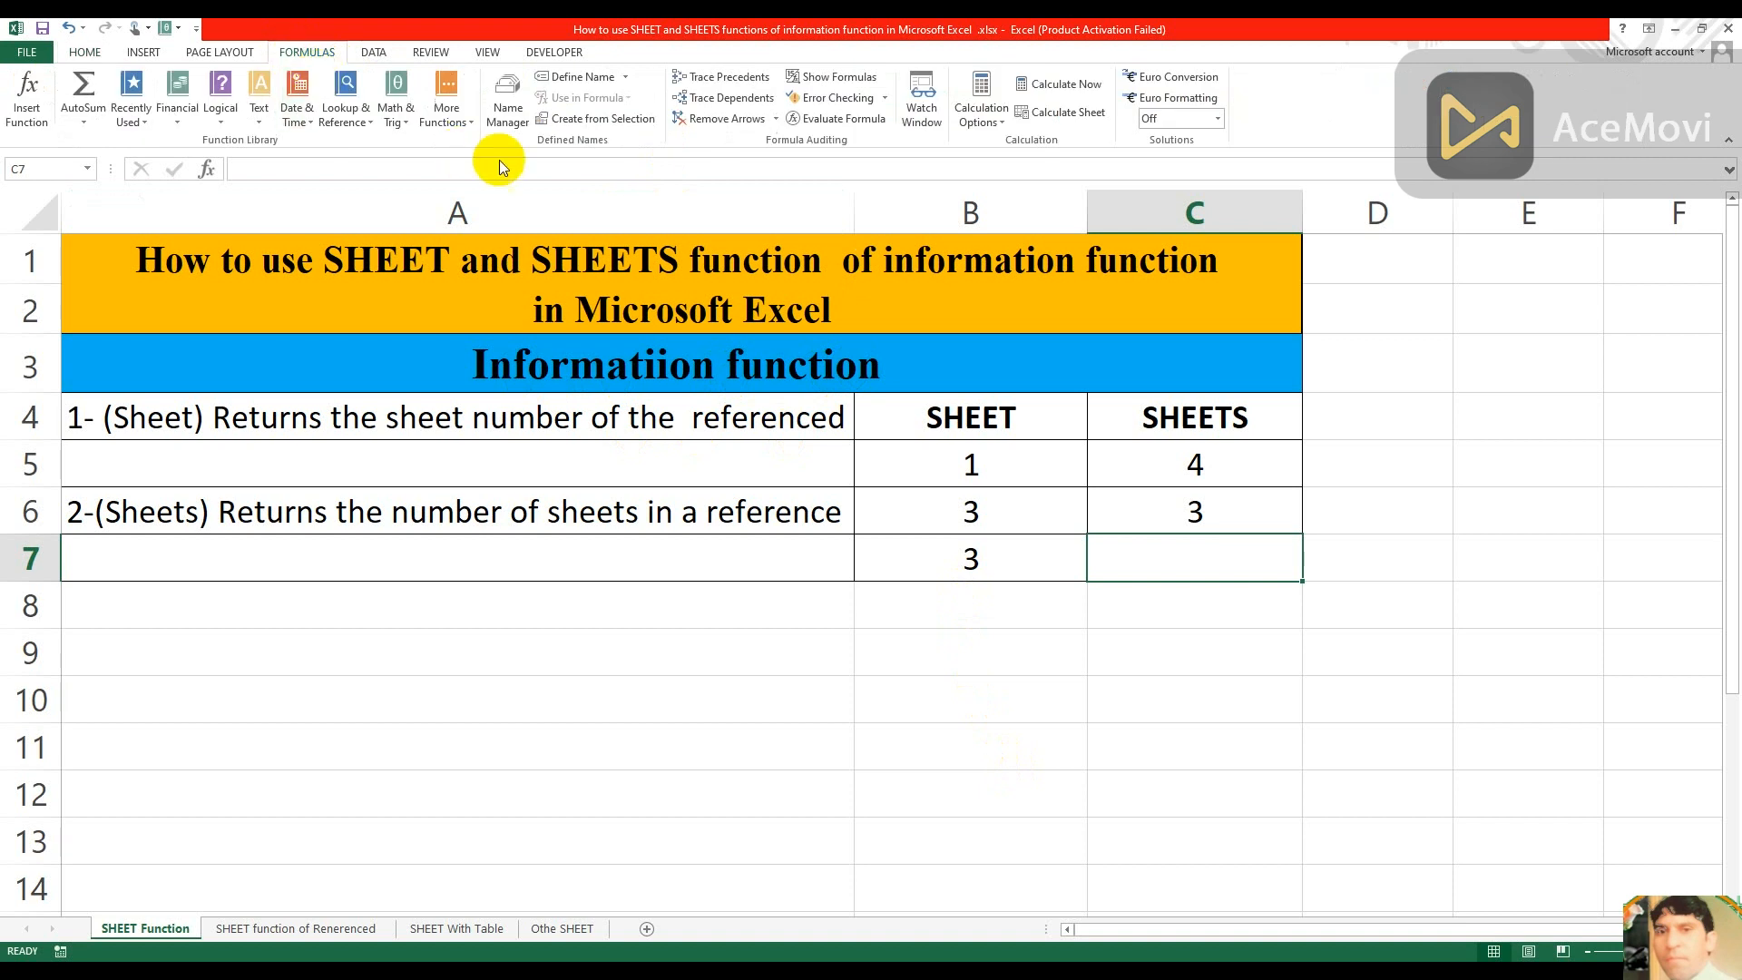
left_click(446, 100)
mouse_move(475, 207)
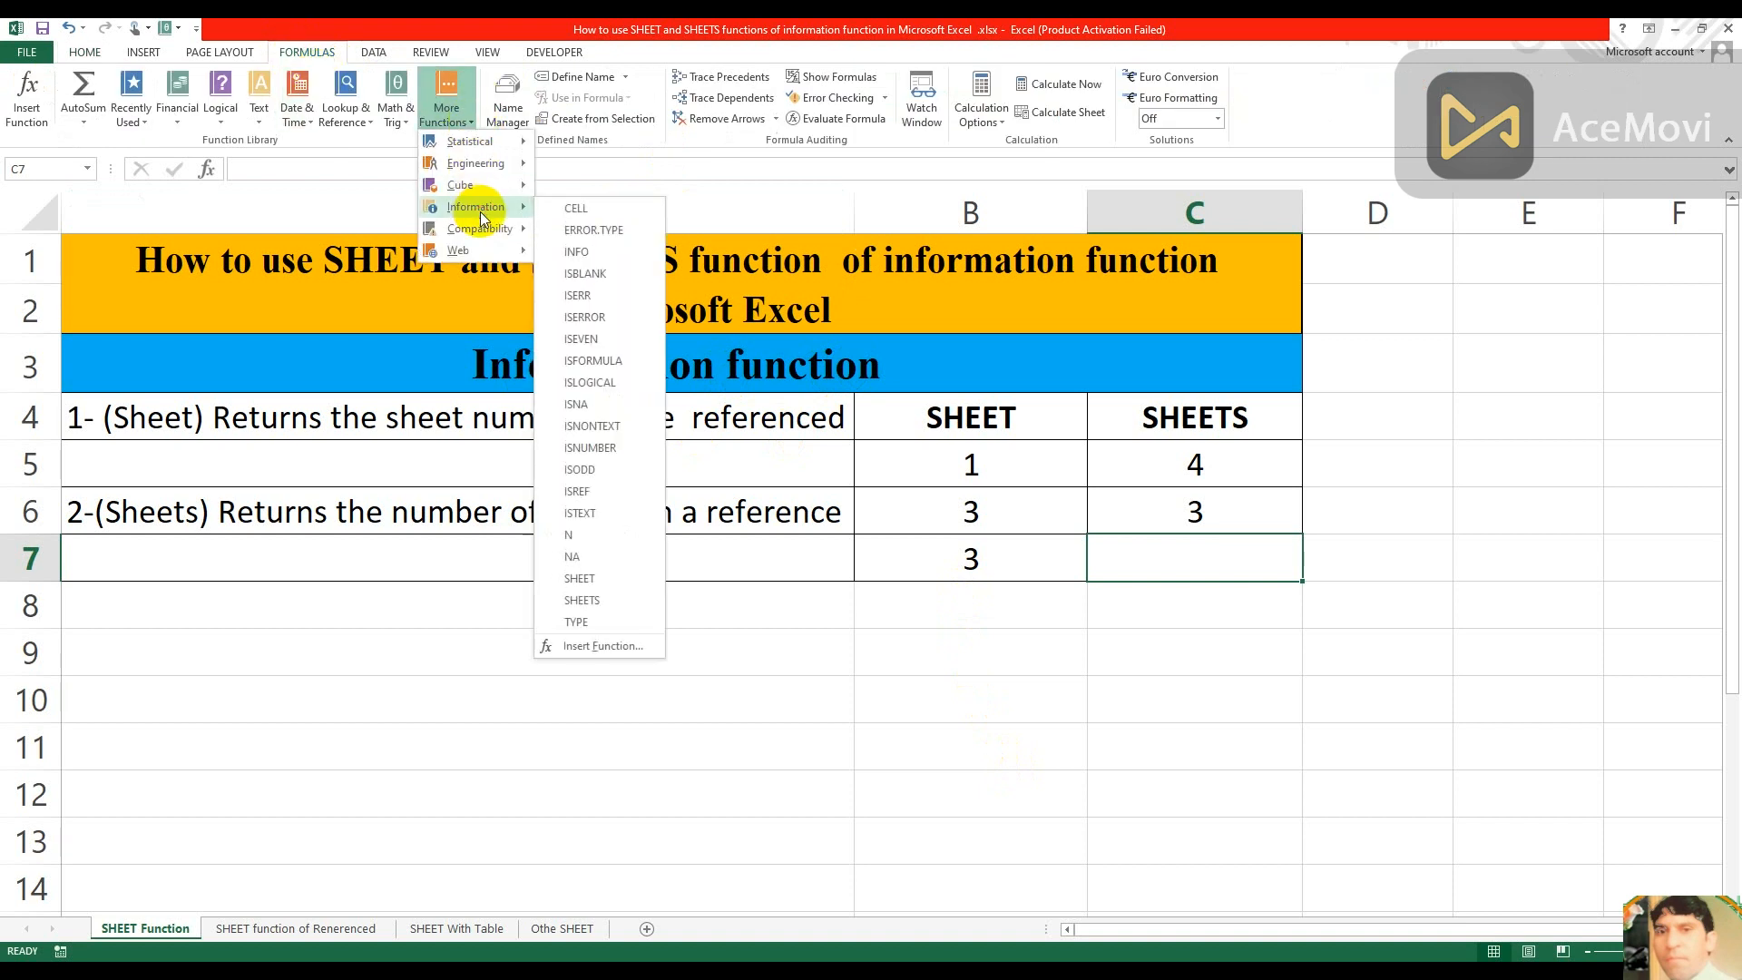